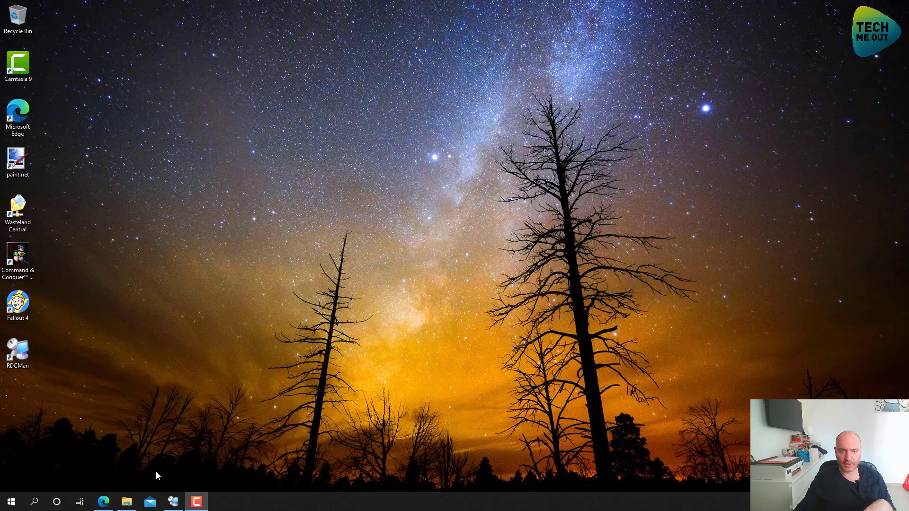
Browse from Downloads into VMware-VCSA-all-7.0.0-16749653\vcsa-ui-installer\win32 in File Explorer
{"action": "left_click", "coordinate": [127, 502]}
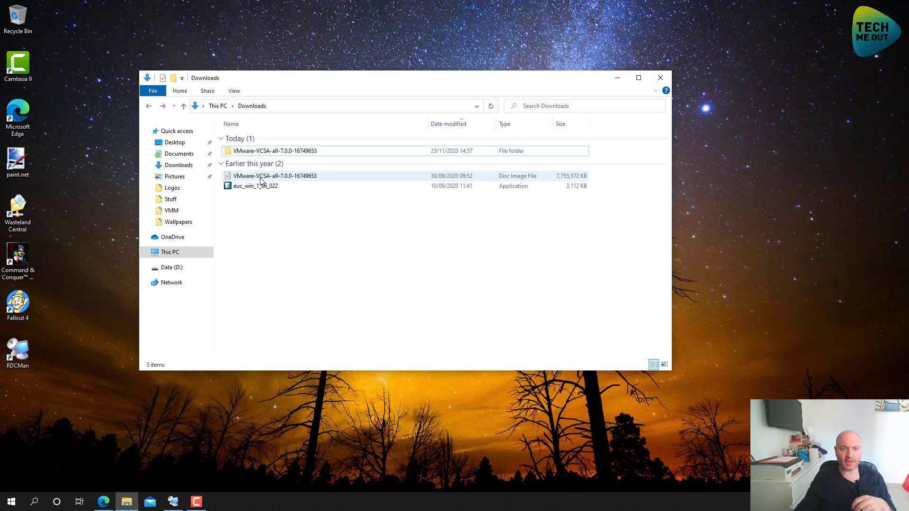
{"action": "left_click", "coordinate": [261, 181]}
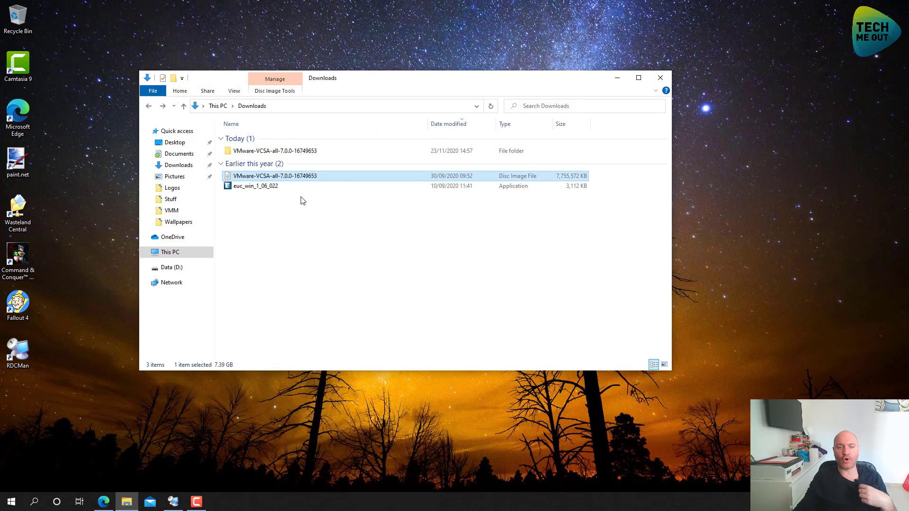
{"action": "left_click", "coordinate": [287, 154]}
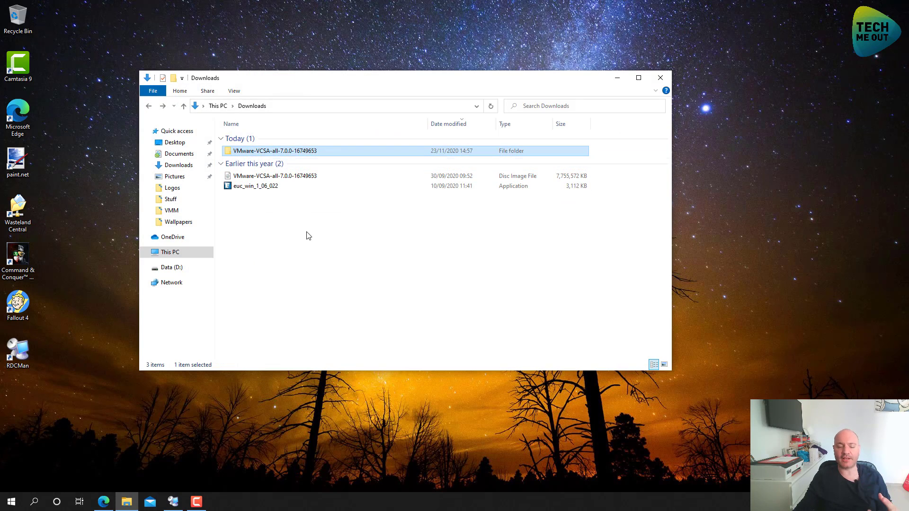
{"action": "left_click", "coordinate": [311, 272]}
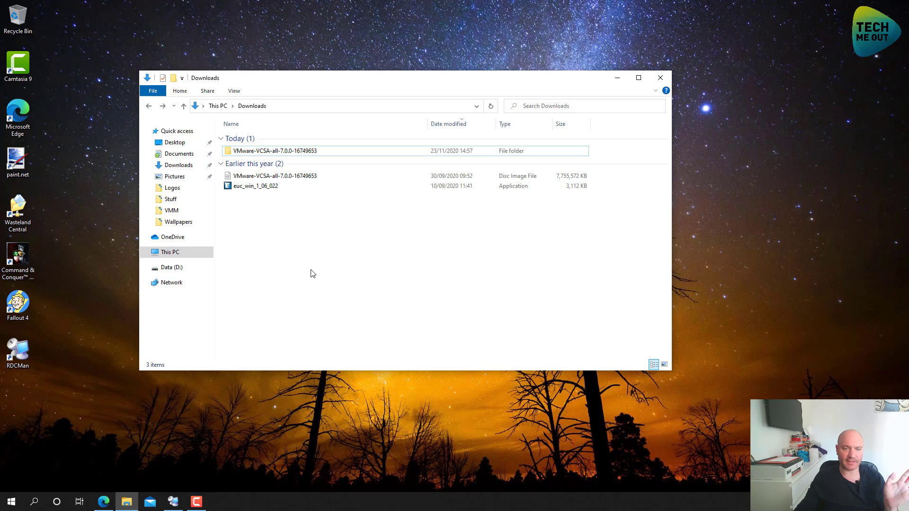
{"action": "double_click", "coordinate": [308, 153]}
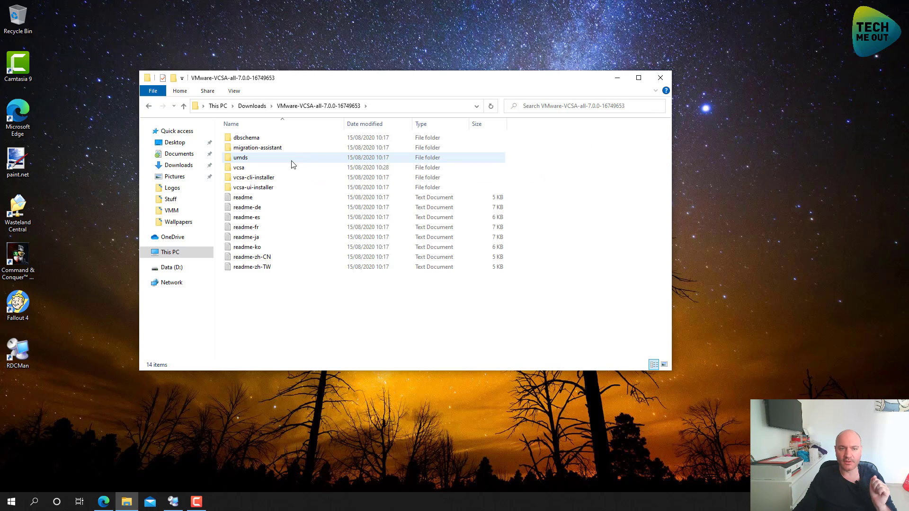
{"action": "double_click", "coordinate": [279, 189]}
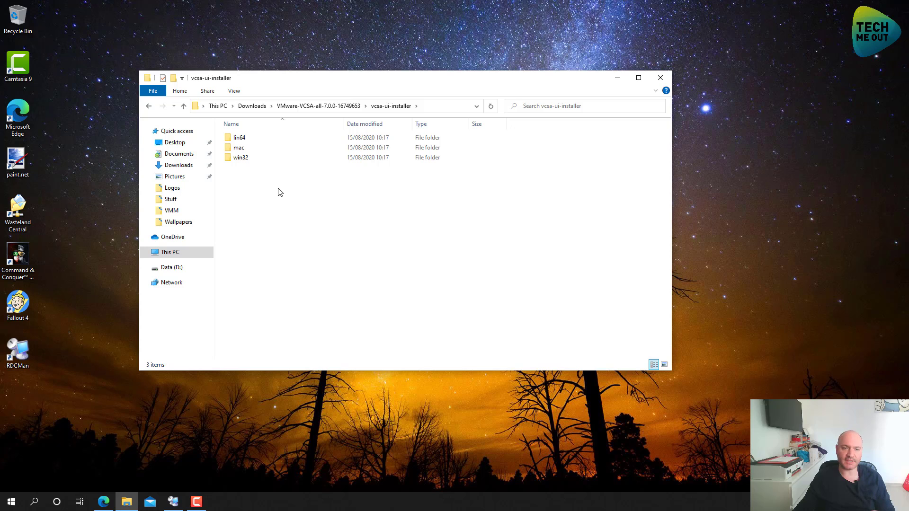
{"action": "double_click", "coordinate": [246, 161]}
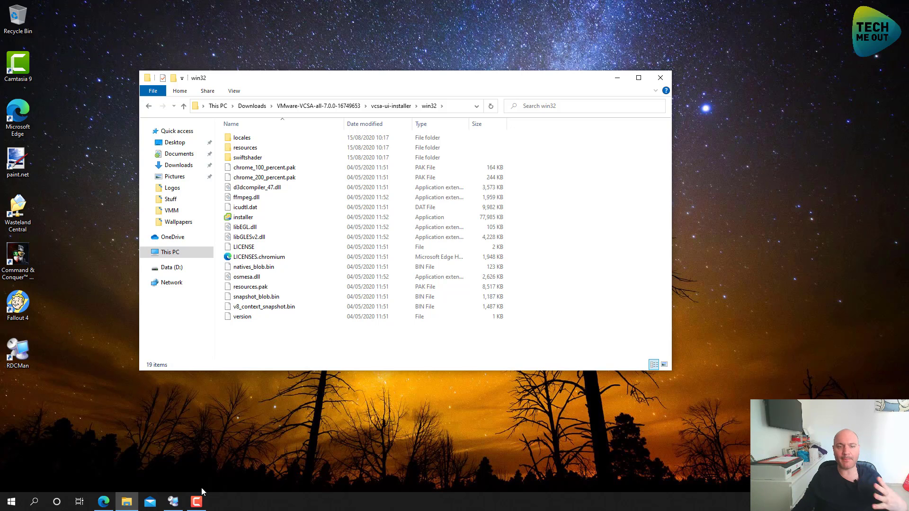
In DNS Manager, fill in a new Wasteland.com host record: tmovcsa at 192.168.10.11
{"action": "left_click", "coordinate": [174, 502]}
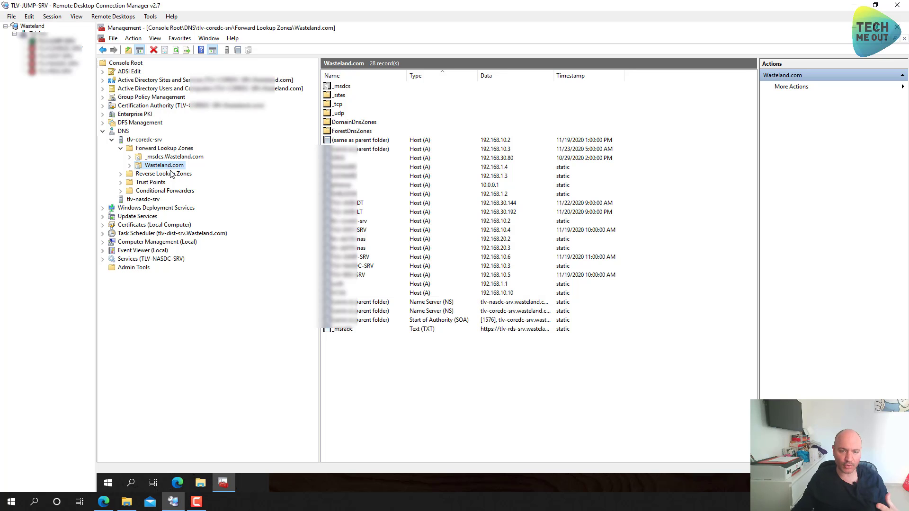
{"action": "left_click", "coordinate": [363, 376]}
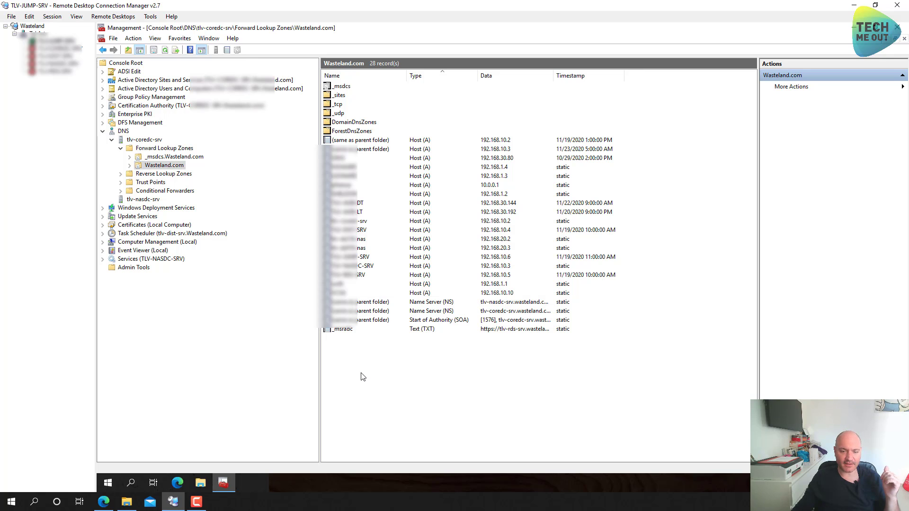
{"action": "right_click", "coordinate": [356, 367]}
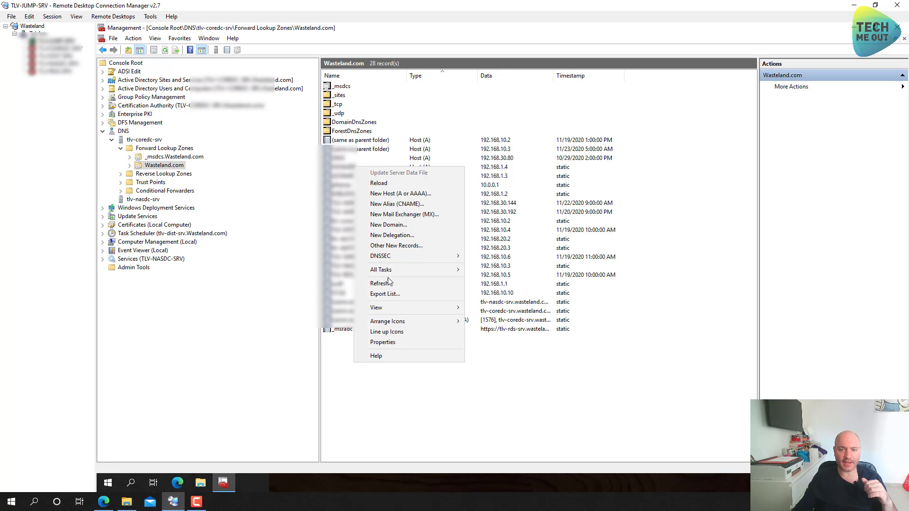
{"action": "left_click", "coordinate": [395, 196]}
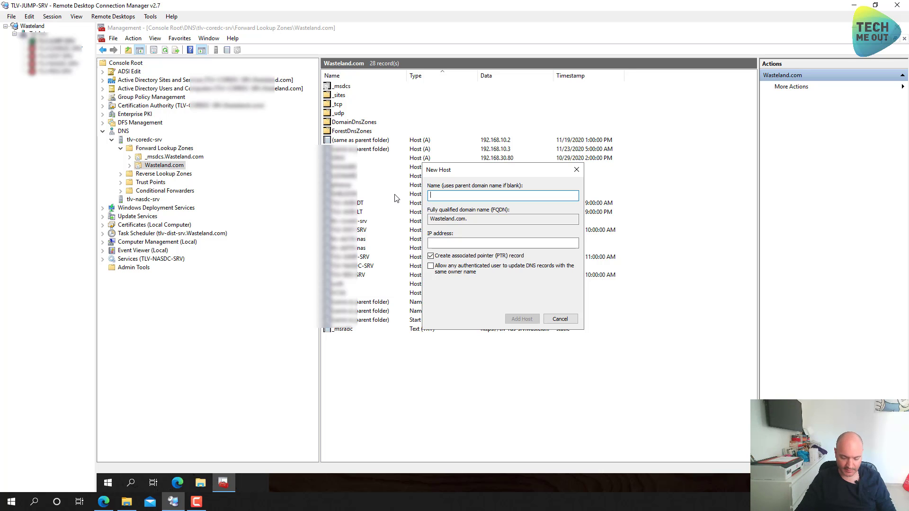
{"action": "type", "text": "tmo"}
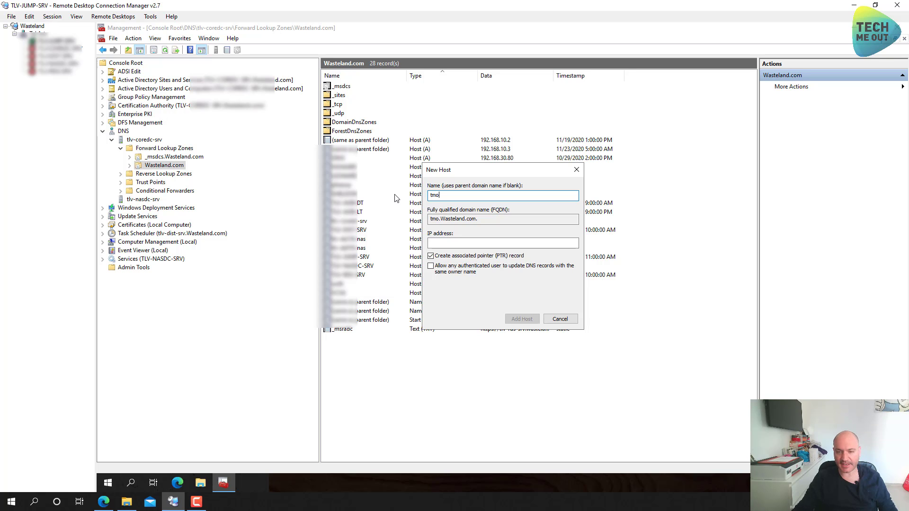
{"action": "type", "text": "vcsa"}
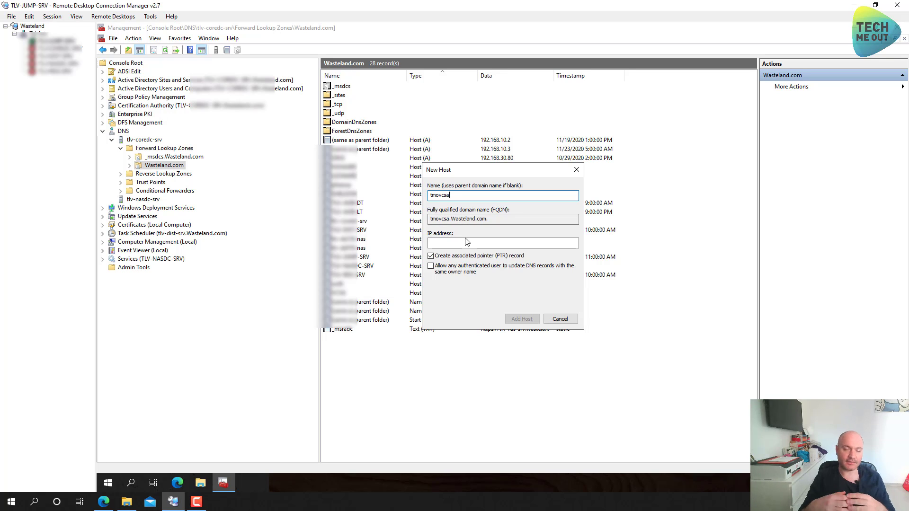
{"action": "left_click", "coordinate": [466, 242]}
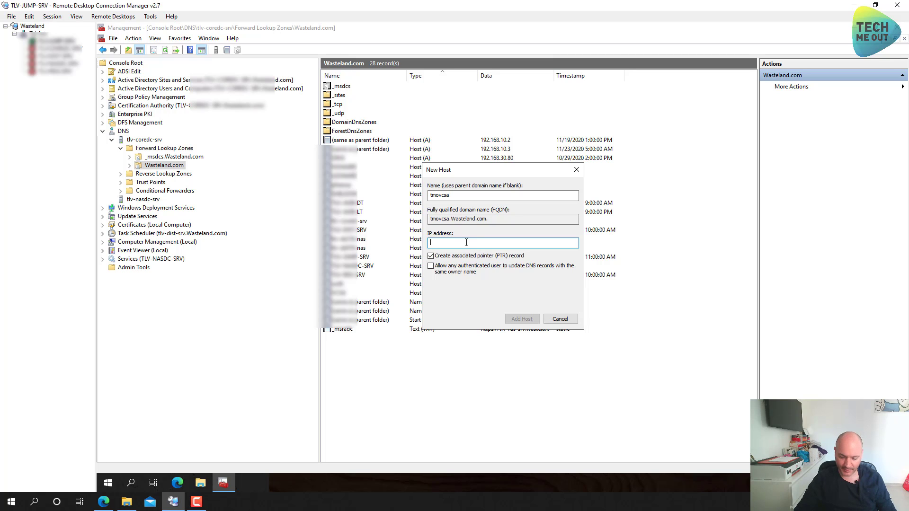
{"action": "type", "text": "192.16"}
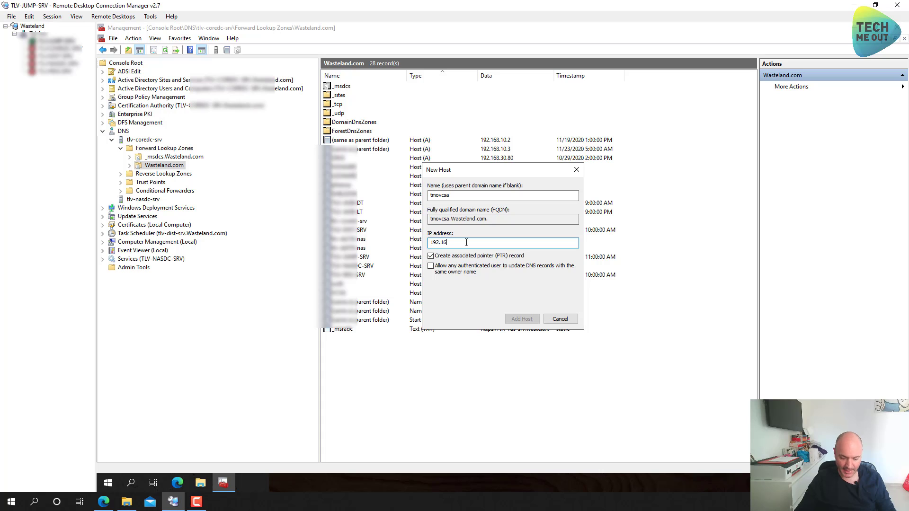
{"action": "type", "text": "8.10"}
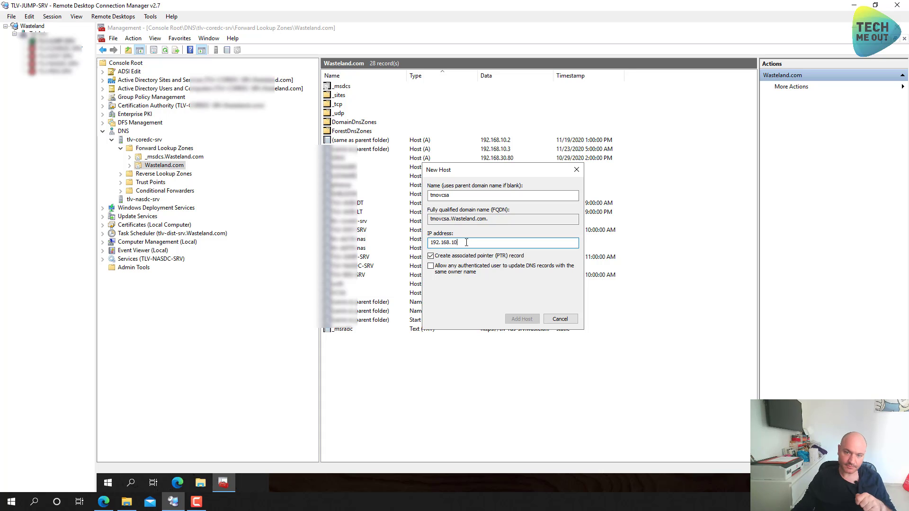
{"action": "type", "text": ".11"}
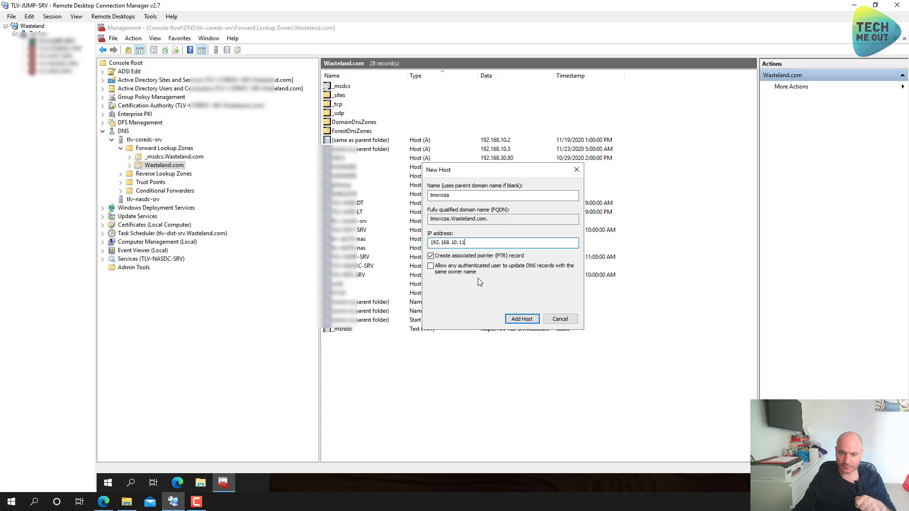
Add the tmovcsa host record, close the New Host dialog, and minimize RDCMan
{"action": "left_click", "coordinate": [526, 319]}
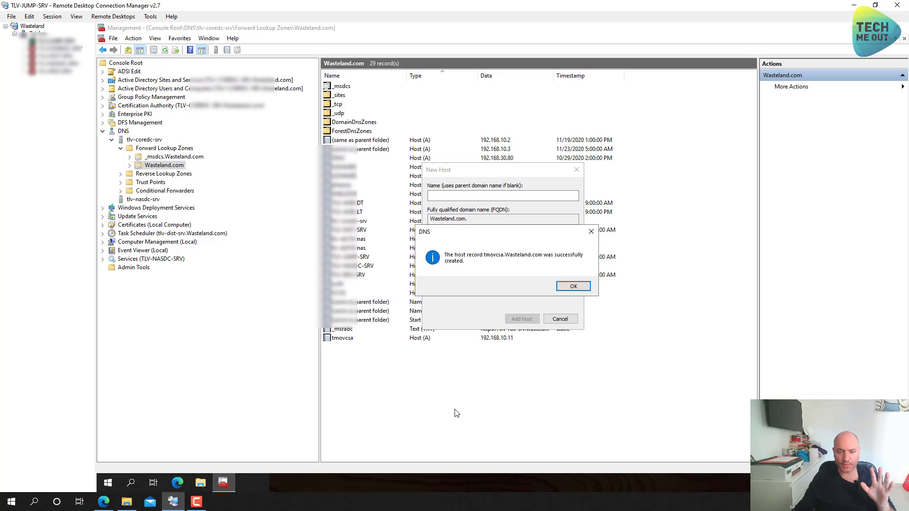
{"action": "left_click", "coordinate": [564, 287]}
{"action": "left_click", "coordinate": [560, 319]}
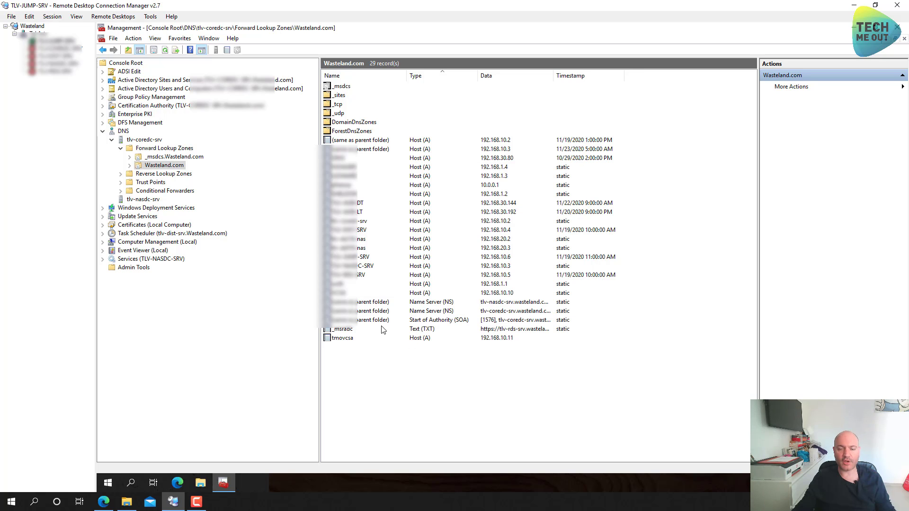
{"action": "left_click", "coordinate": [380, 340]}
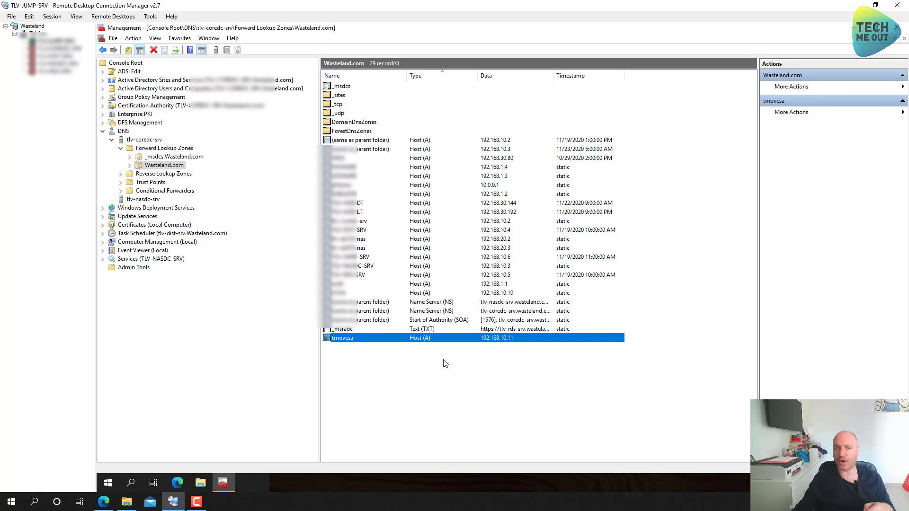
{"action": "left_click", "coordinate": [853, 10]}
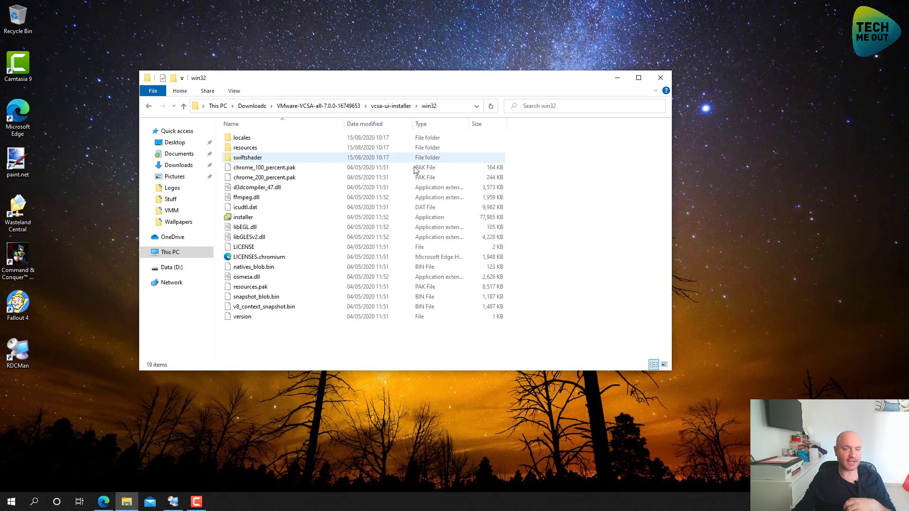
Launch installer.exe, choose Install, and accept the license agreement terms
{"action": "double_click", "coordinate": [241, 219]}
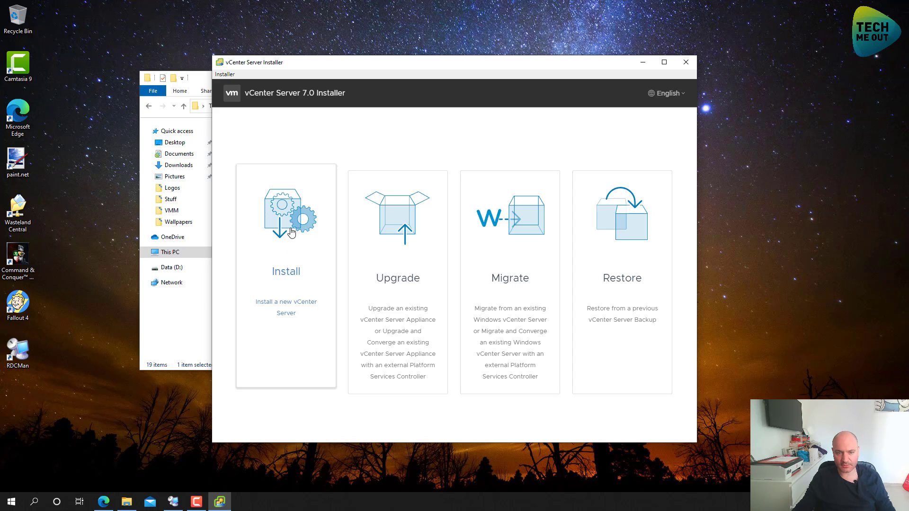
{"action": "left_click", "coordinate": [290, 258]}
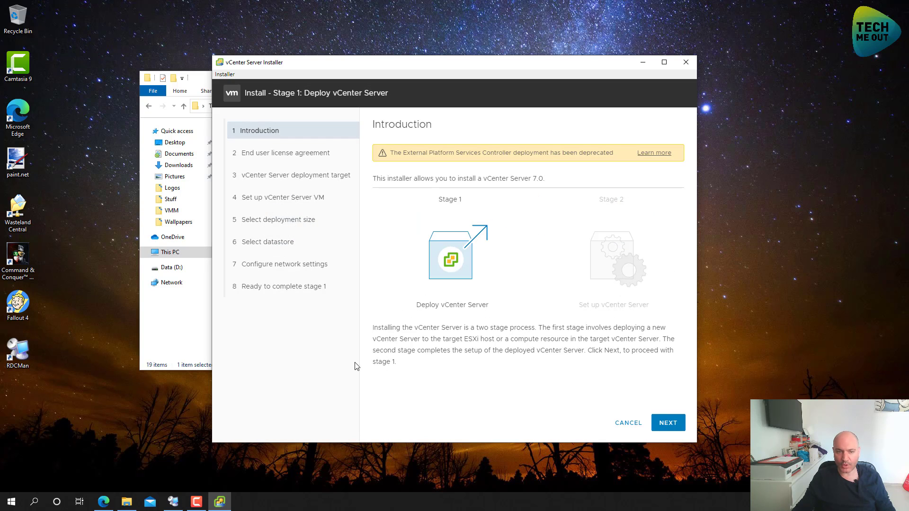
{"action": "left_click", "coordinate": [674, 424]}
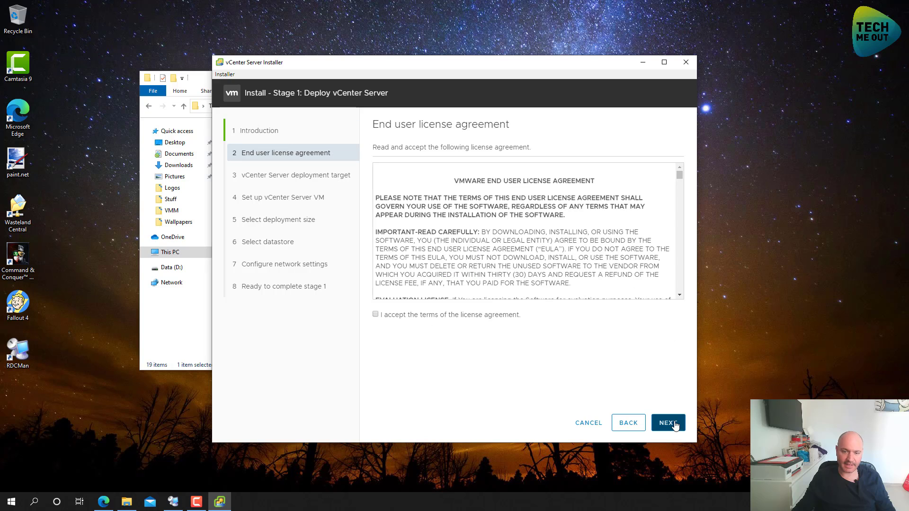
{"action": "left_click", "coordinate": [403, 322]}
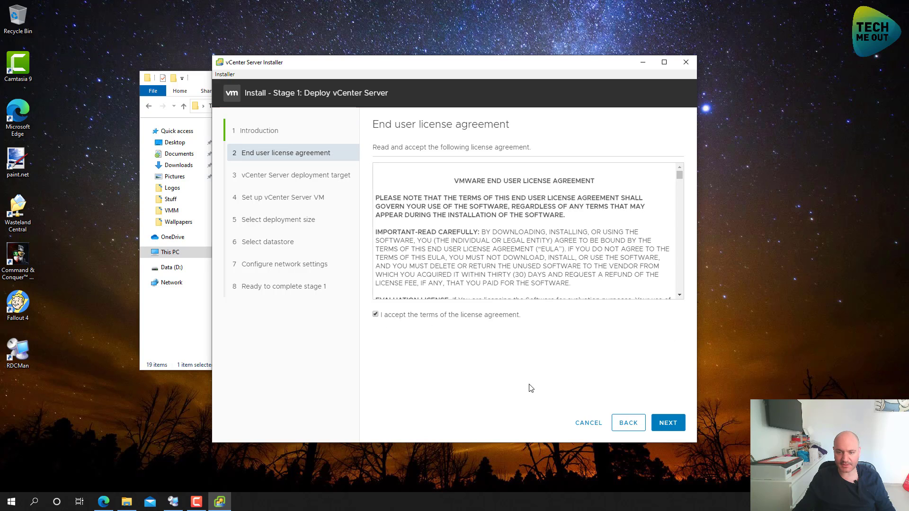
{"action": "left_click", "coordinate": [670, 425]}
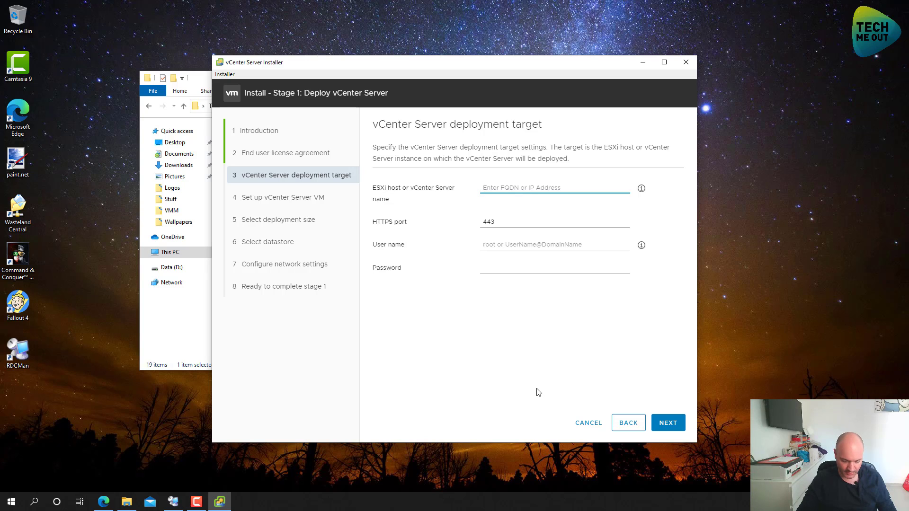
Target ESXi host sheldon.wasteland.com as root with its password and accept the certificate
{"action": "type", "text": "shel"}
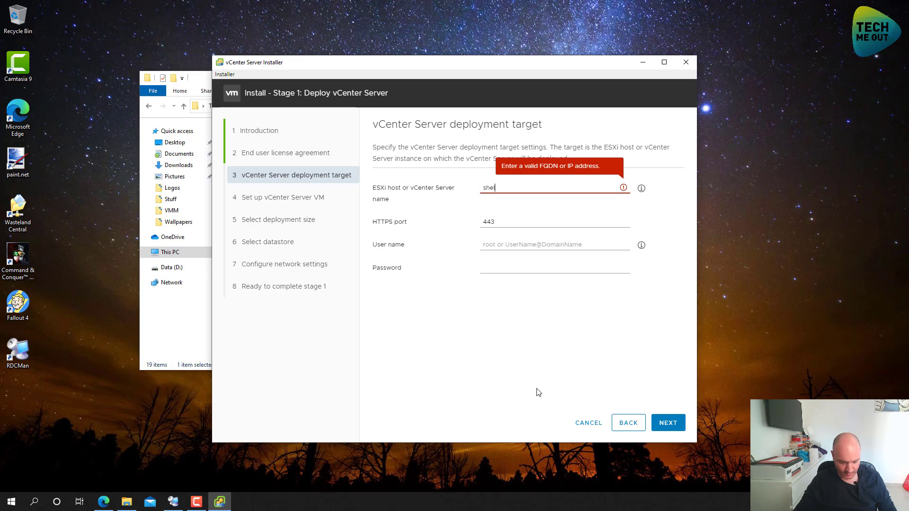
{"action": "type", "text": "don.wast"}
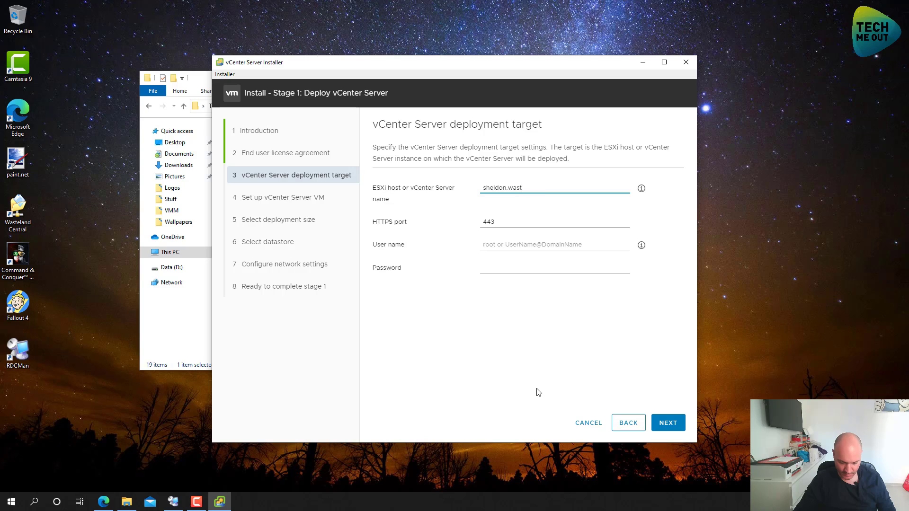
{"action": "type", "text": "eland.com"}
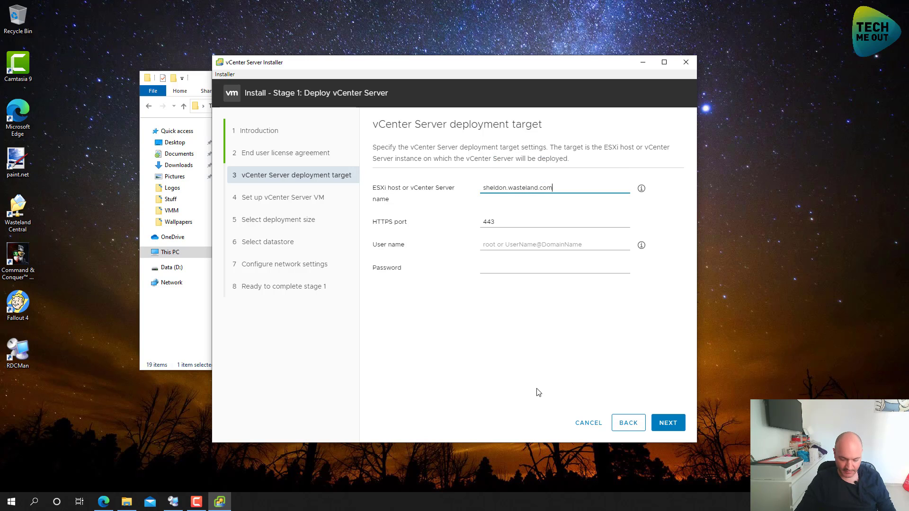
{"action": "key", "text": "Tab"}
{"action": "key", "text": "Tab"}
{"action": "type", "text": "root"}
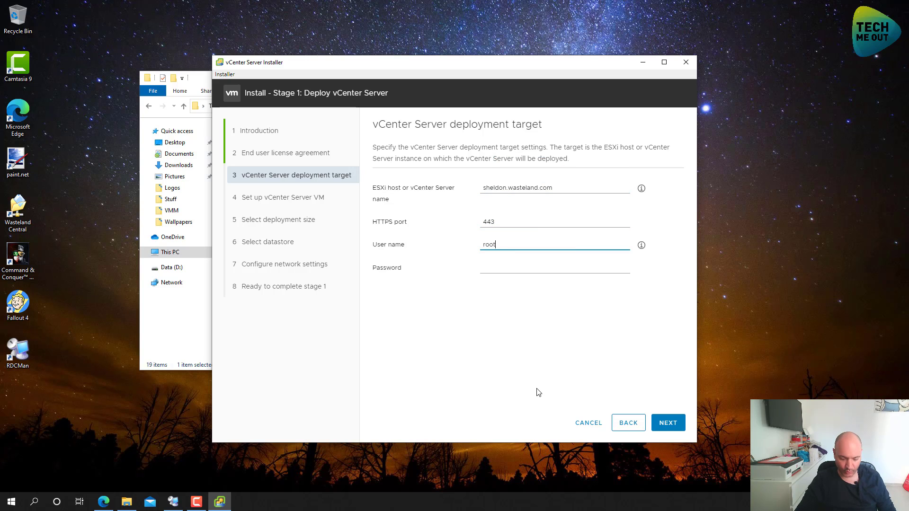
{"action": "key", "text": "Tab"}
{"action": "type", "text": "••••••••••"}
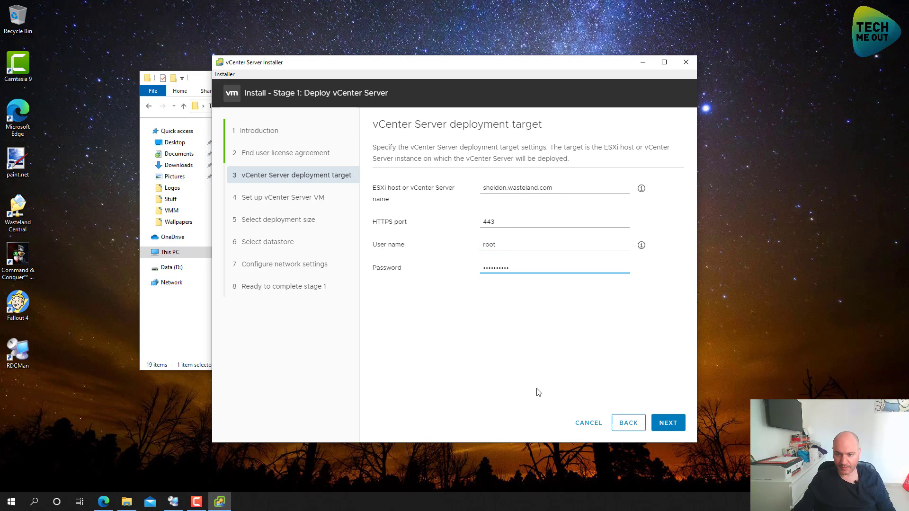
{"action": "left_click", "coordinate": [673, 423]}
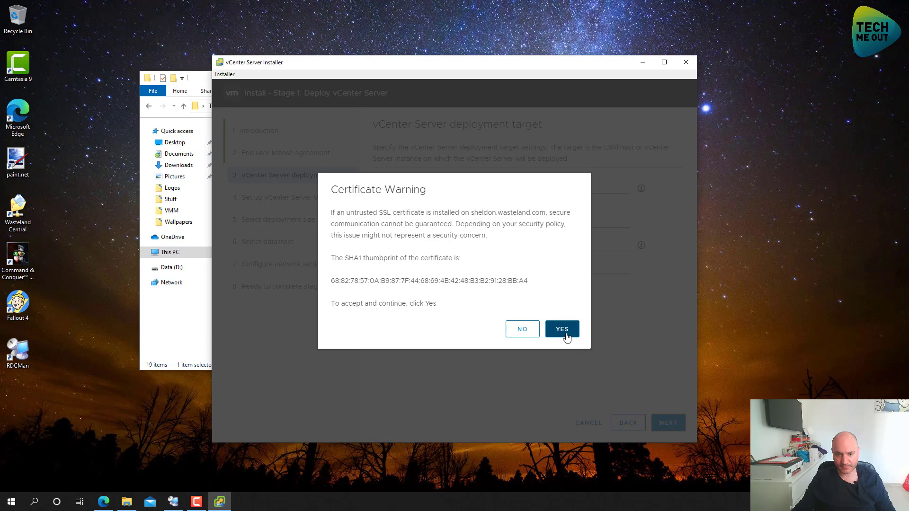
{"action": "left_click", "coordinate": [566, 334]}
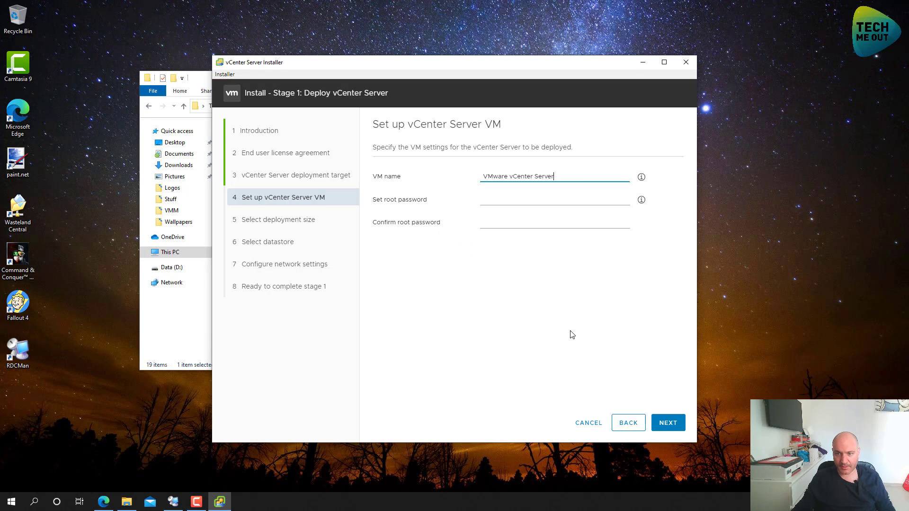
Rename the VM to TMOVCSA and enter the matching root password twice
{"action": "left_click_drag", "start_coordinate": [555, 176], "coordinate": [408, 181]}
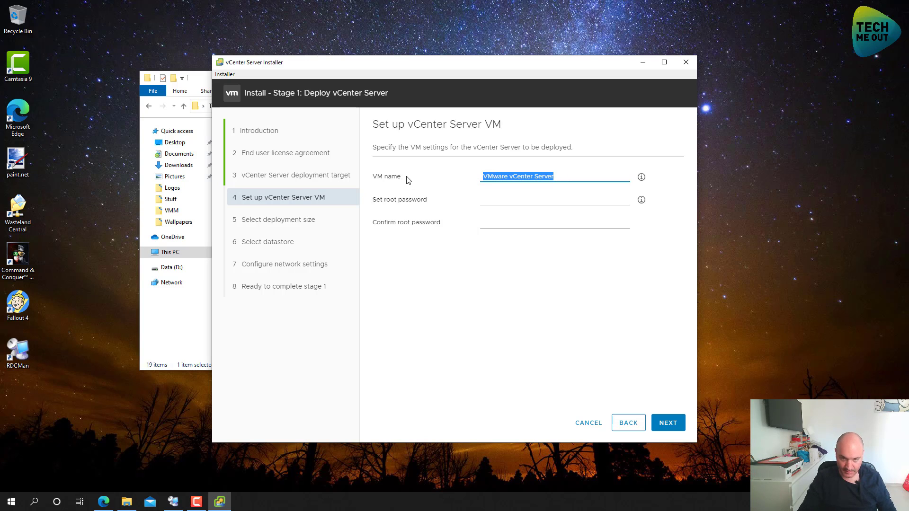
{"action": "type", "text": "TMO"}
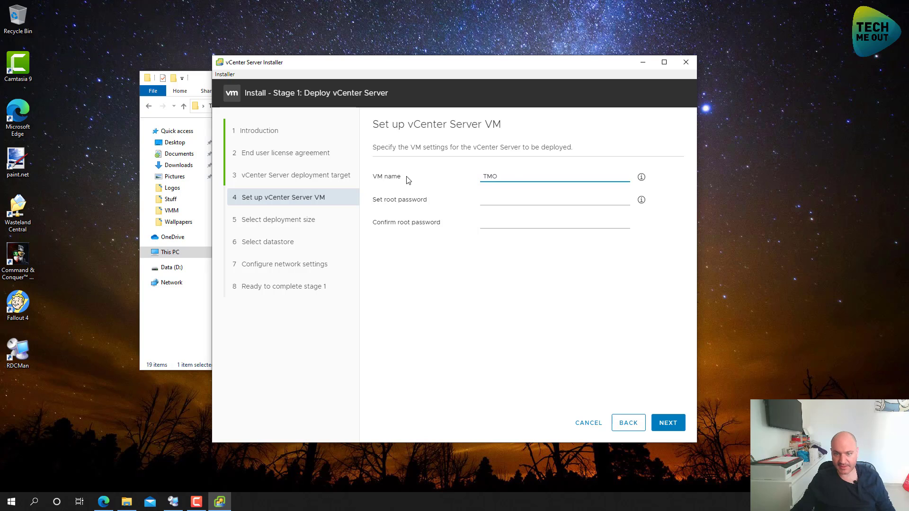
{"action": "type", "text": "VCSA"}
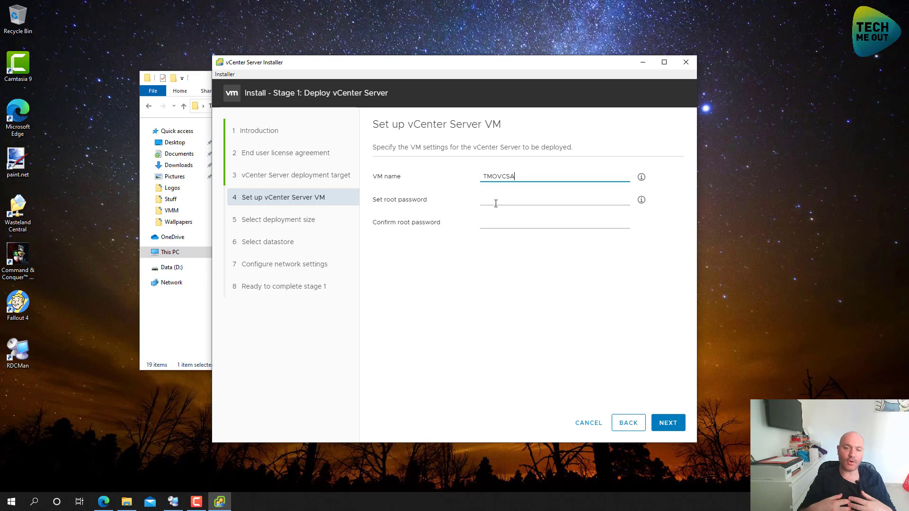
{"action": "left_click", "coordinate": [497, 202]}
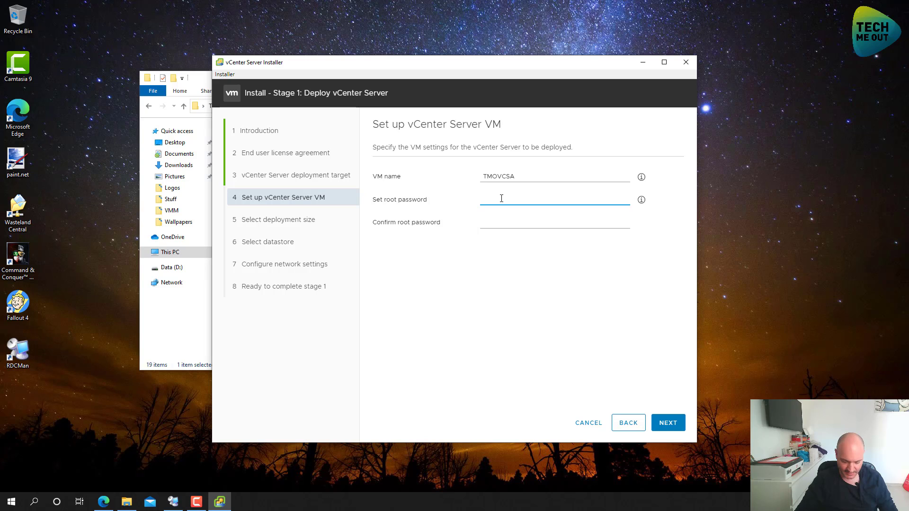
{"action": "type", "text": "•••••••••"}
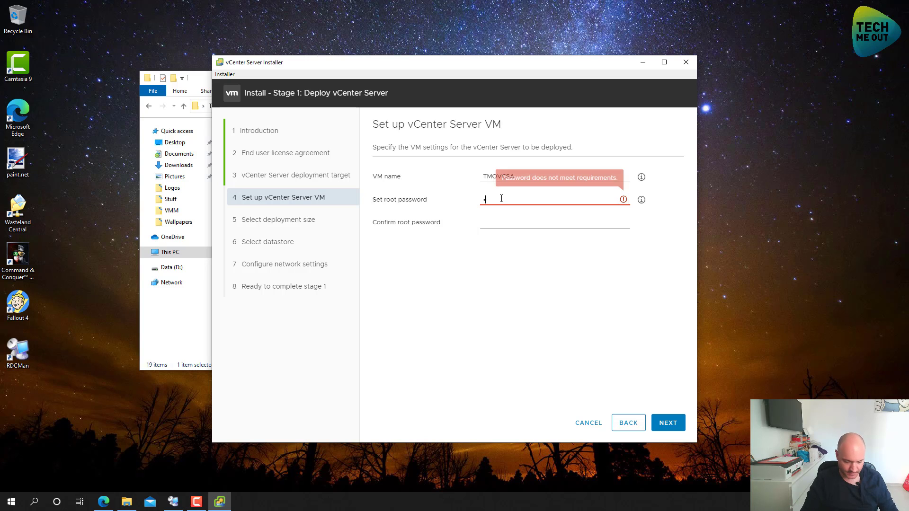
{"action": "type", "text": "•"}
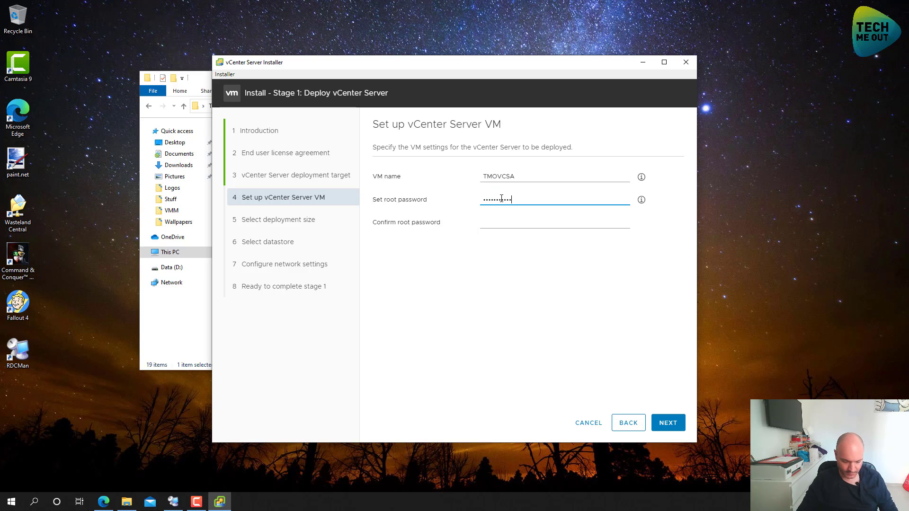
{"action": "key", "text": "Tab"}
{"action": "type", "text": "••••••••••"}
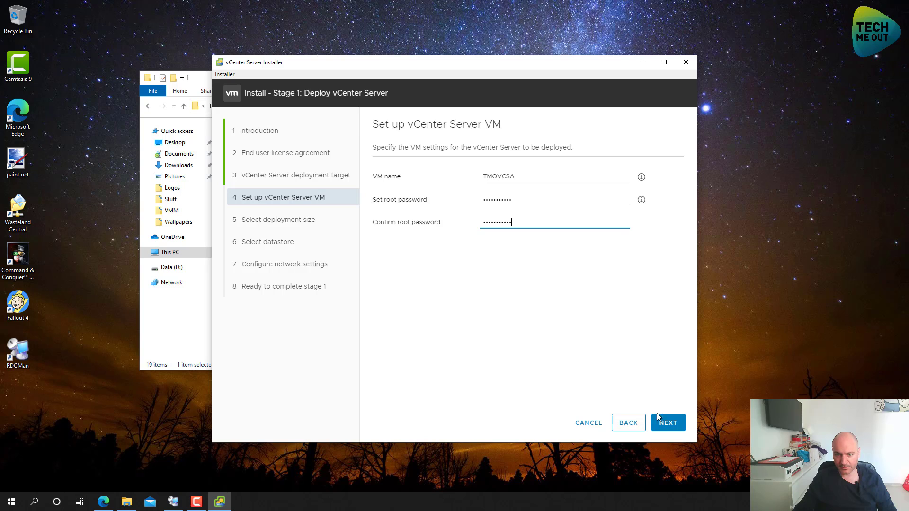
{"action": "left_click", "coordinate": [670, 423]}
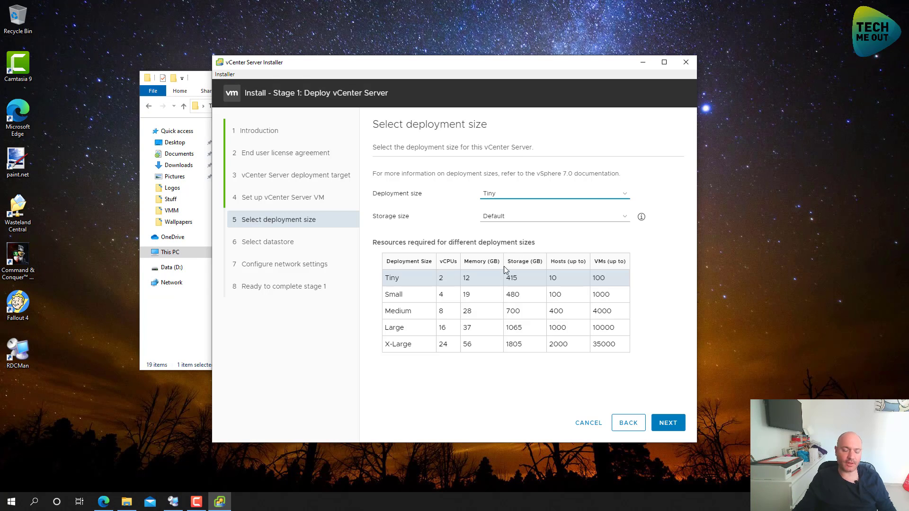
Keep deployment size Tiny (2 vCPUs, 12 GB memory, 415 GB storage) with Default storage
{"action": "left_click", "coordinate": [516, 198]}
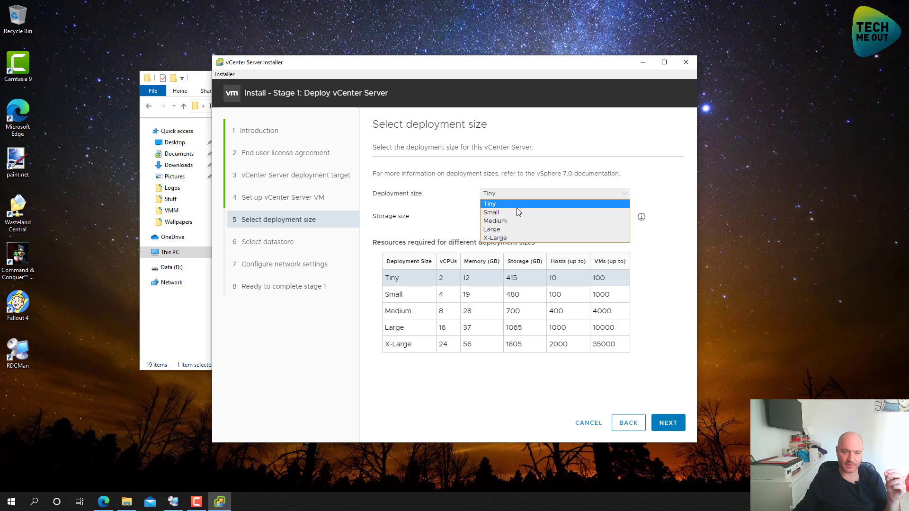
{"action": "left_click", "coordinate": [519, 202]}
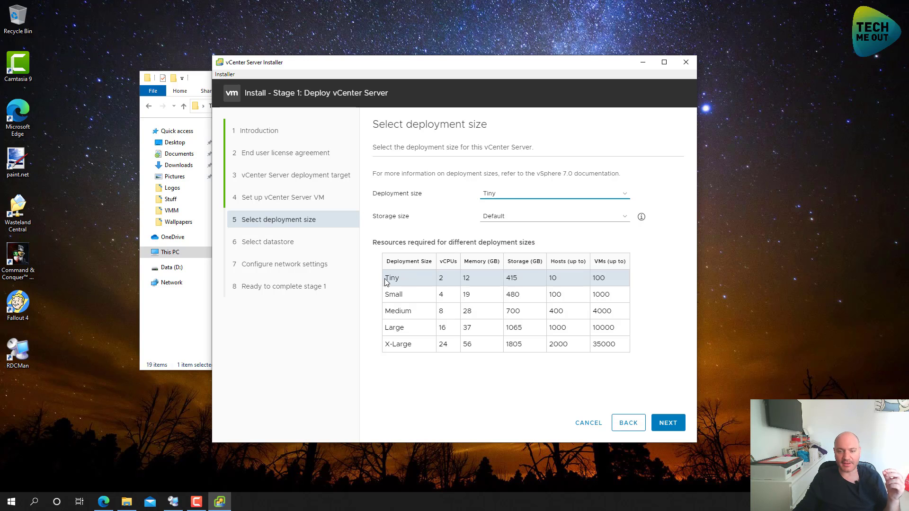
{"action": "left_click_drag", "start_coordinate": [388, 277], "coordinate": [476, 278]}
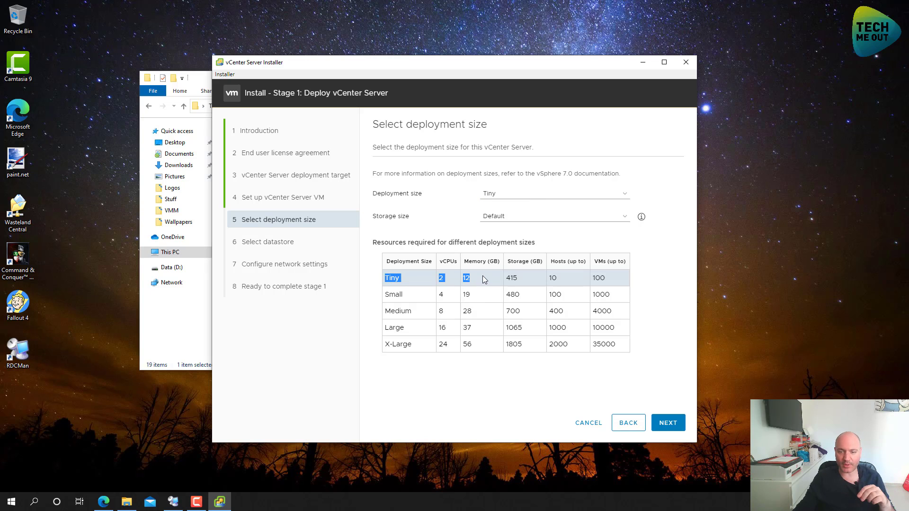
{"action": "left_click", "coordinate": [467, 281]}
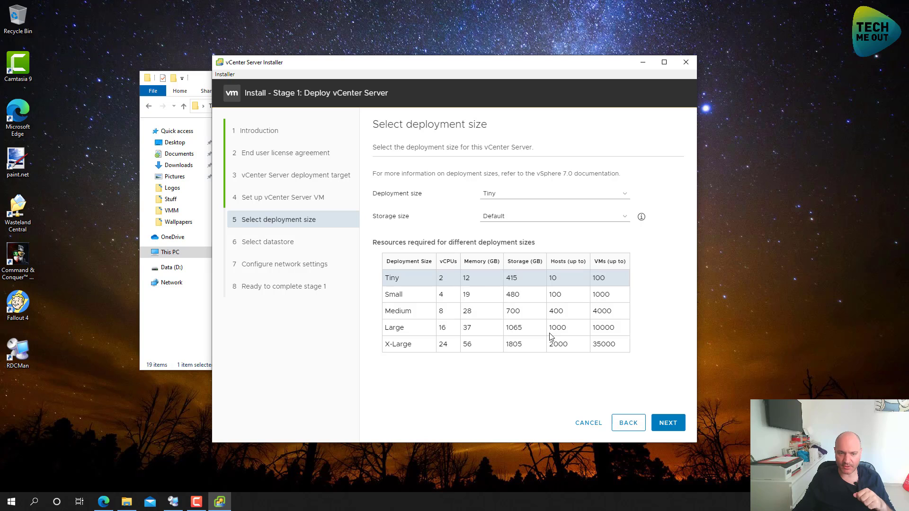
Choose the SHELDON-480GB-SSD datastore with Thin Disk Mode enabled
{"action": "left_click", "coordinate": [669, 428]}
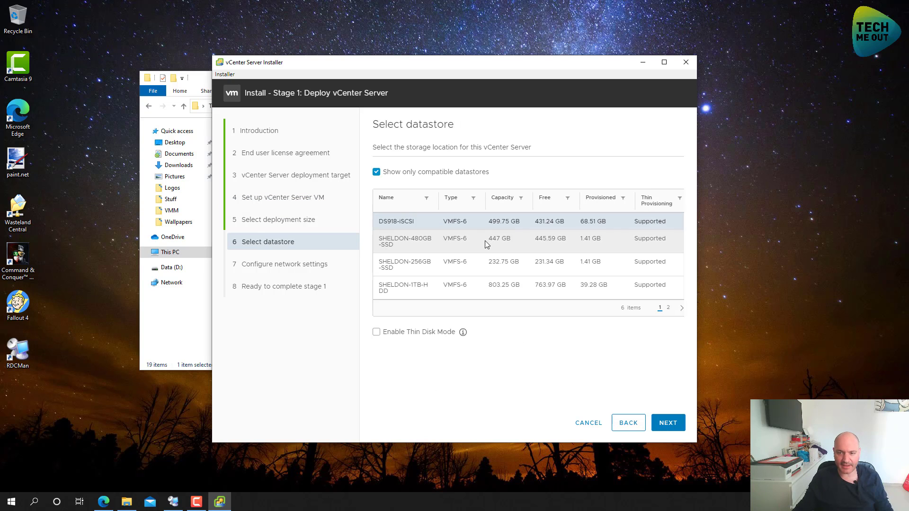
{"action": "left_click", "coordinate": [448, 243]}
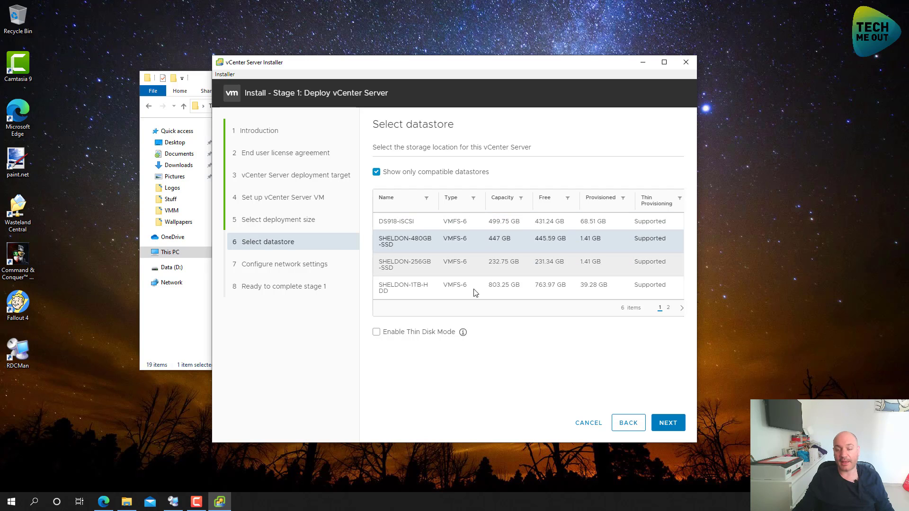
{"action": "left_click", "coordinate": [433, 338]}
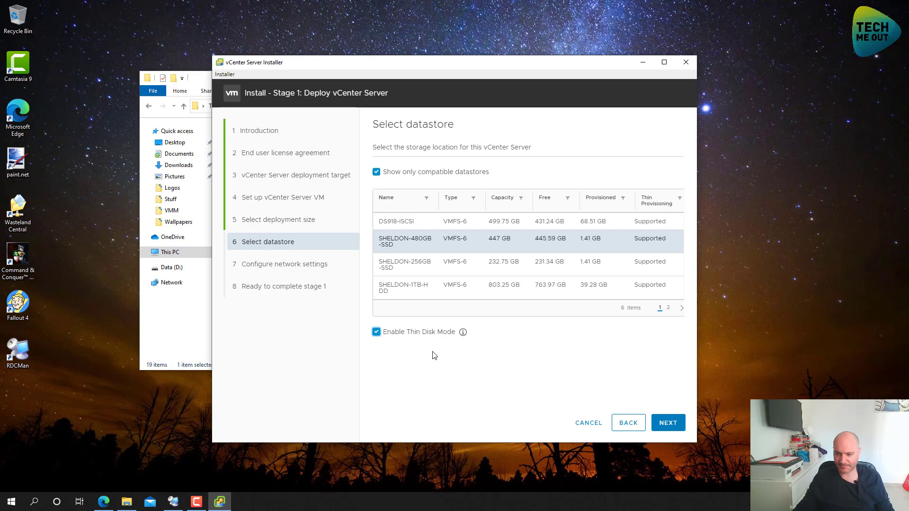
{"action": "left_click", "coordinate": [669, 423]}
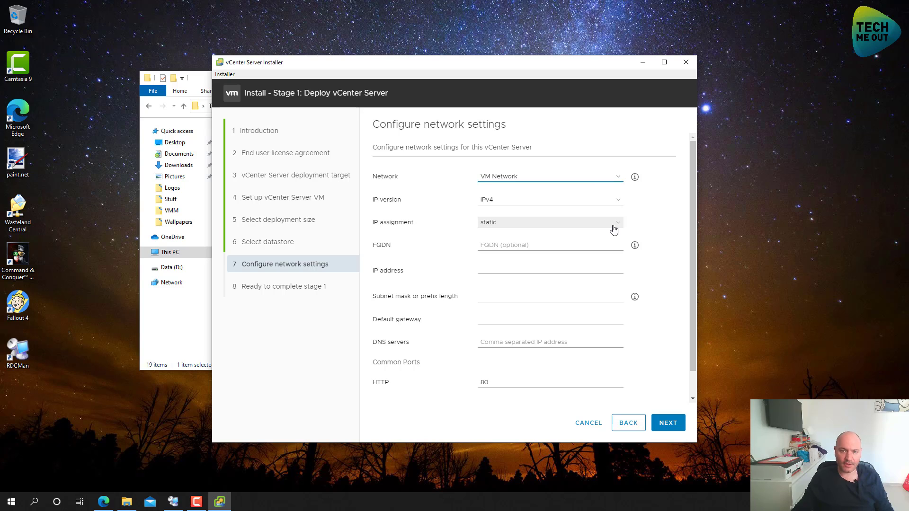
Put the appliance on the SERVERS network with FQDN tmovcsa.wasteland.com
{"action": "left_click", "coordinate": [553, 177]}
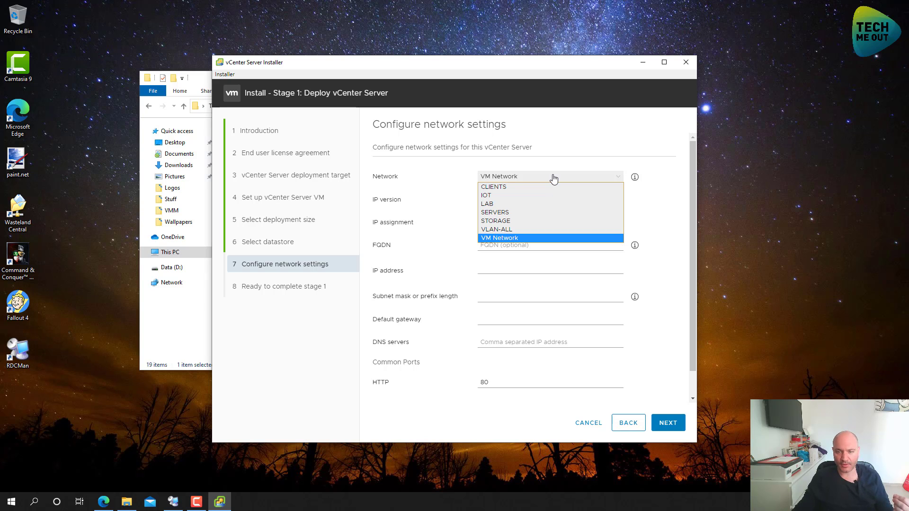
{"action": "left_click", "coordinate": [530, 211]}
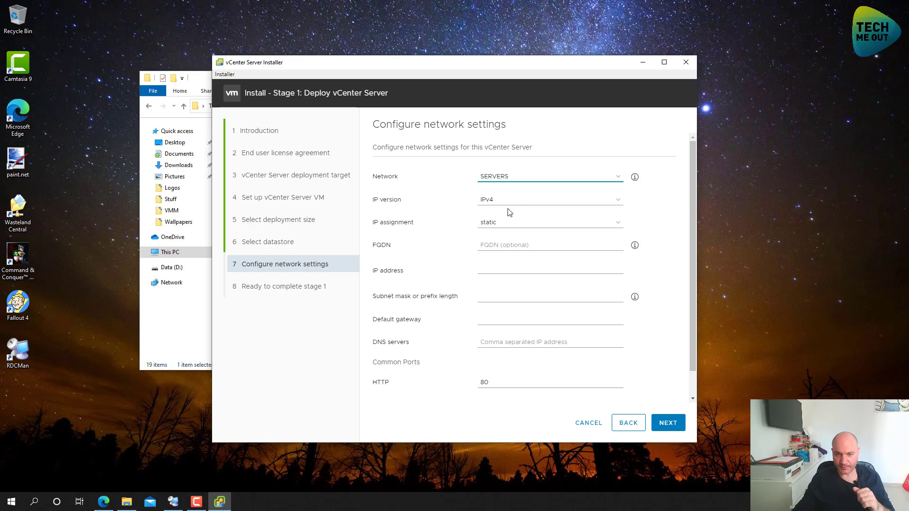
{"action": "left_click", "coordinate": [507, 244]}
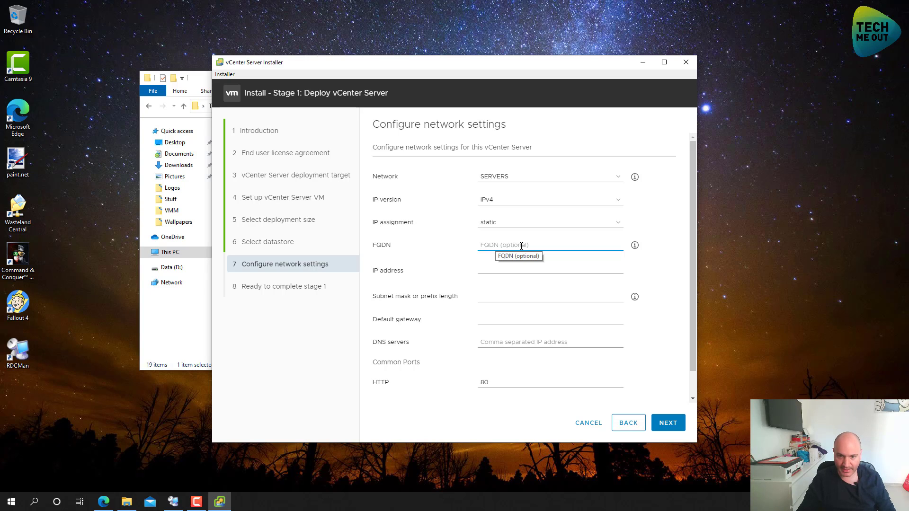
{"action": "type", "text": "tmo"}
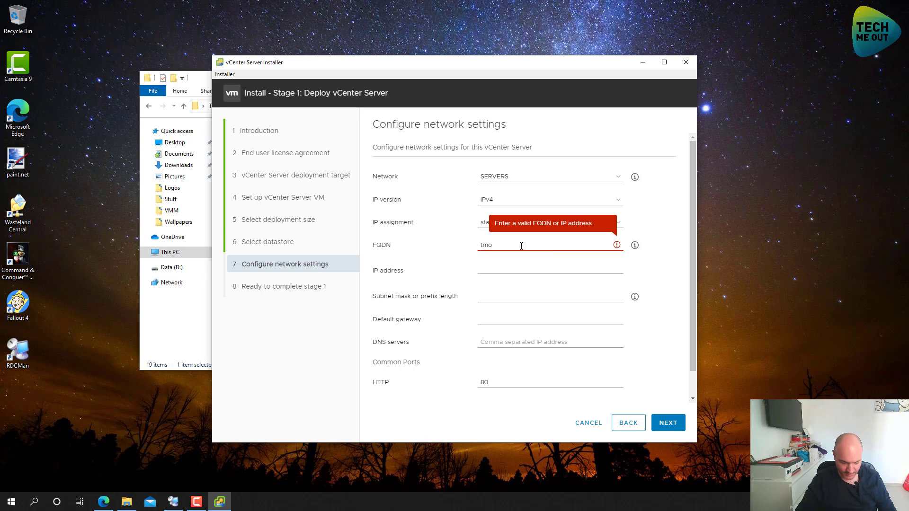
{"action": "type", "text": "vcsa.waste"}
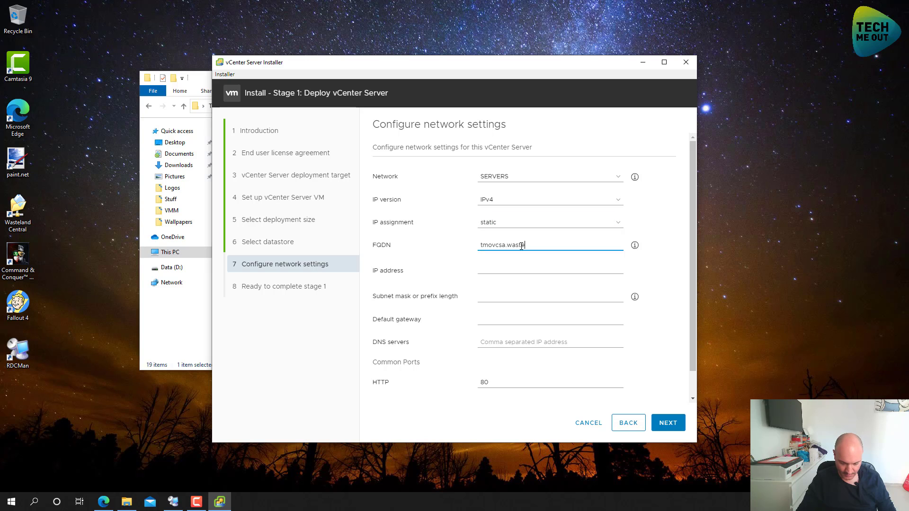
{"action": "type", "text": "land.com"}
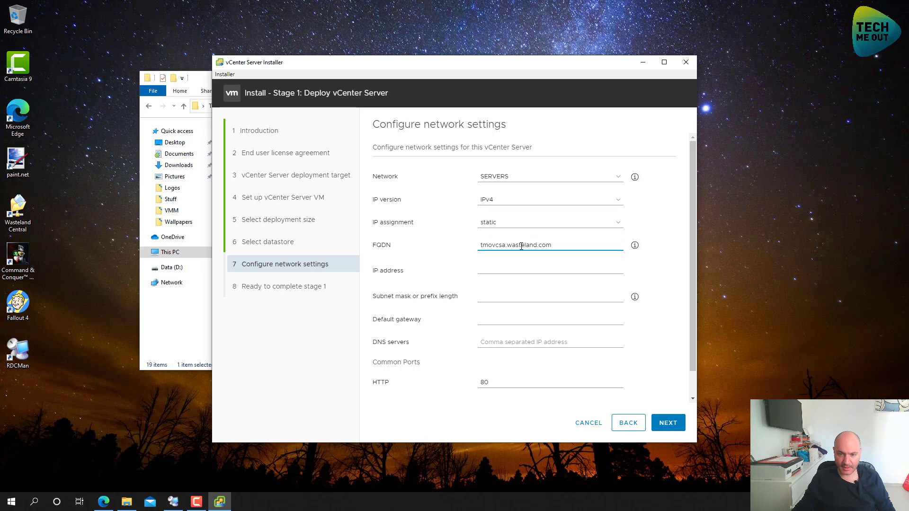
Set IP 192.168.10.11, mask 255.255.255.0, gateway 192.168.10.1, DNS 192.168.10.2,192.168.10.3
{"action": "left_click", "coordinate": [521, 269]}
{"action": "type", "text": "19"}
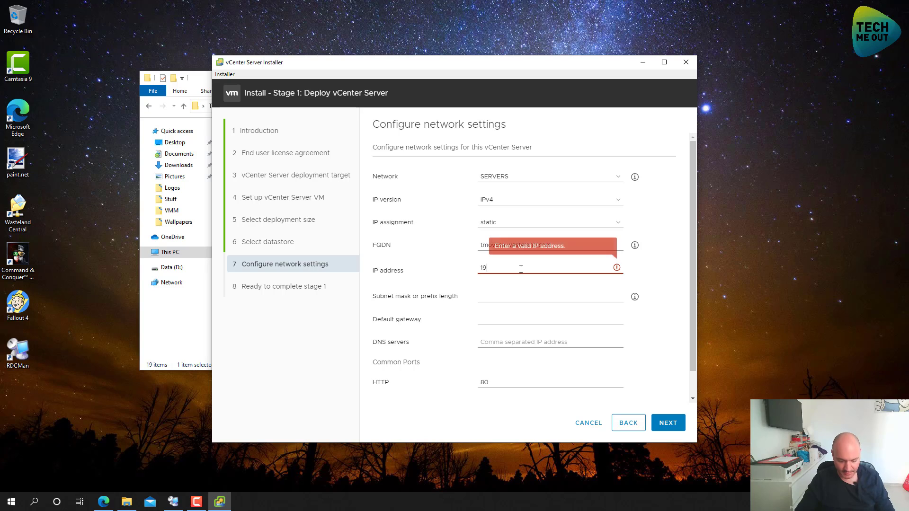
{"action": "type", "text": "2.168.10.11"}
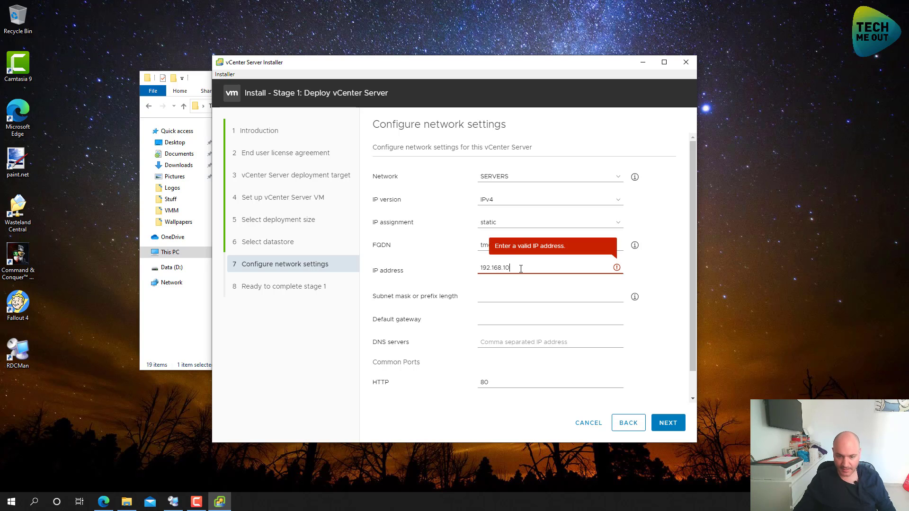
{"action": "key", "text": "Tab"}
{"action": "type", "text": "25"}
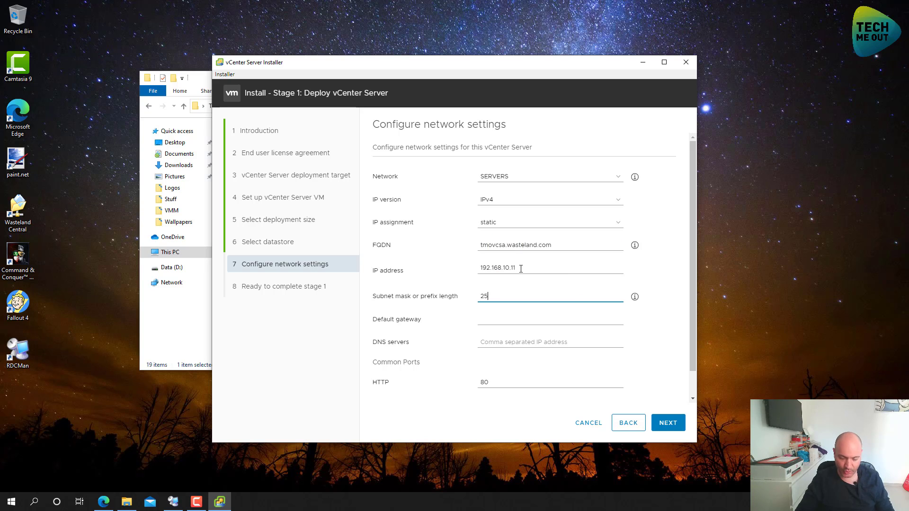
{"action": "type", "text": "5.255.255.0"}
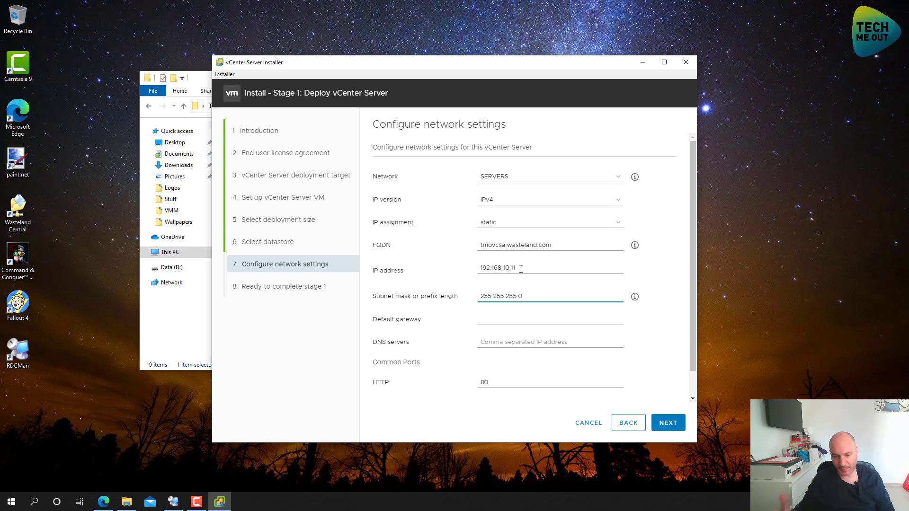
{"action": "key", "text": "Tab"}
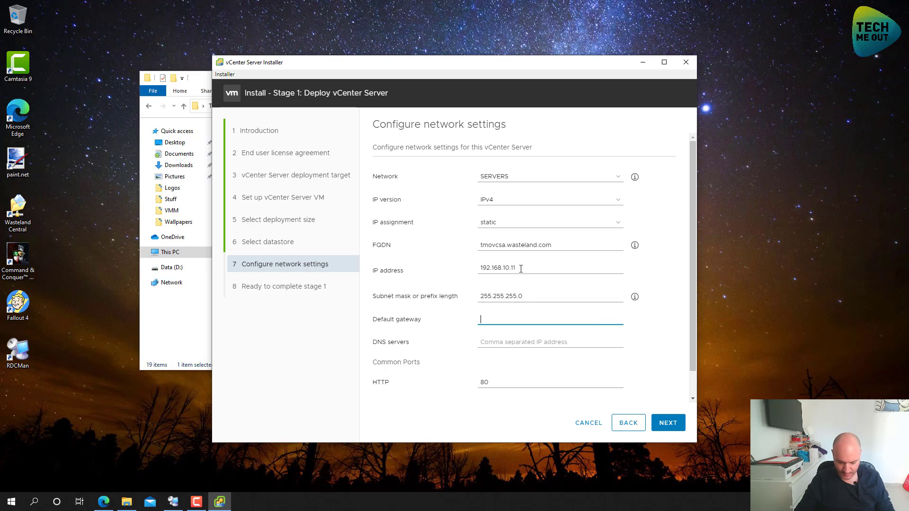
{"action": "type", "text": "192.168.10"}
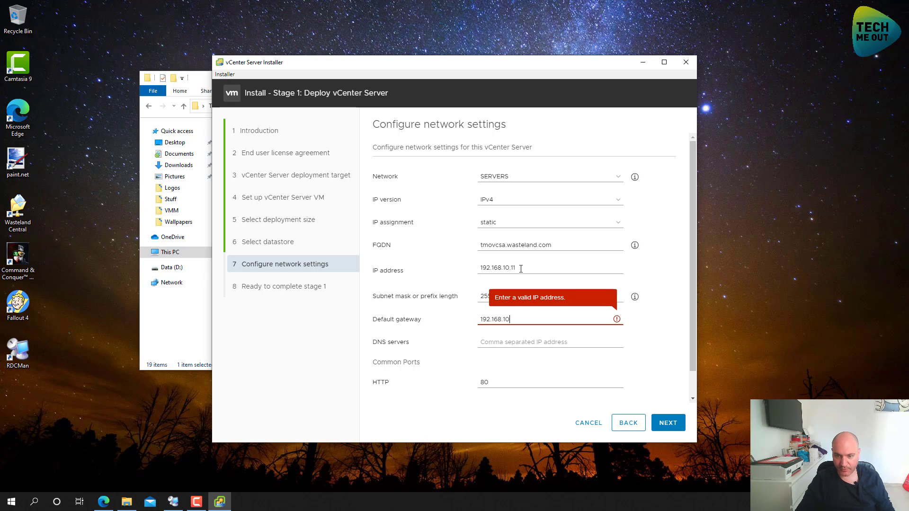
{"action": "type", "text": ".1"}
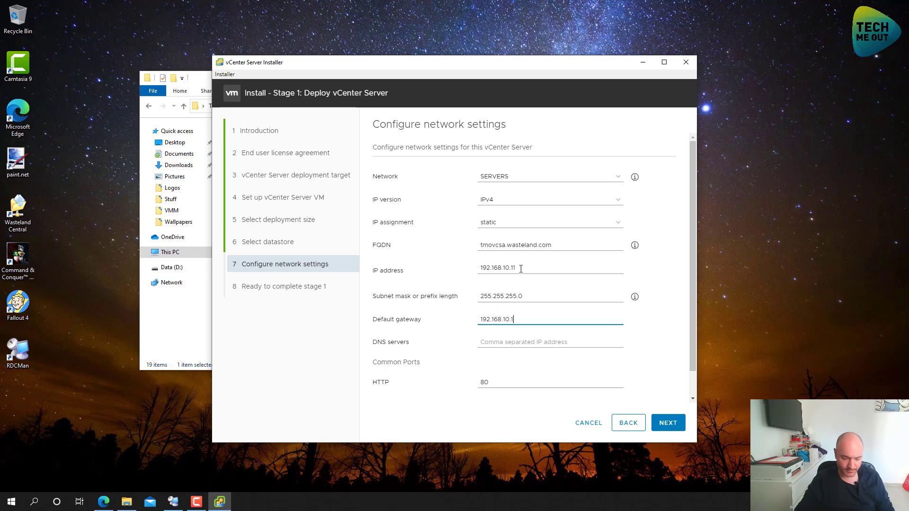
{"action": "key", "text": "Tab"}
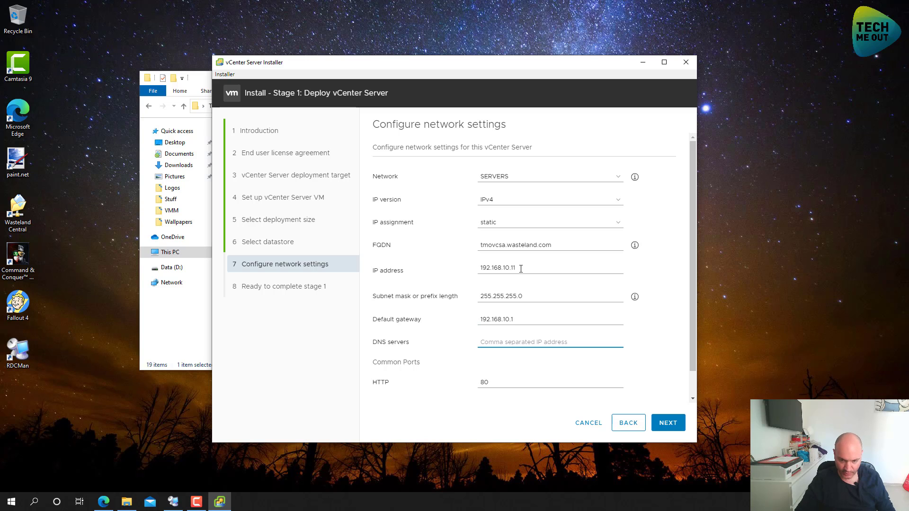
{"action": "type", "text": "192.16"}
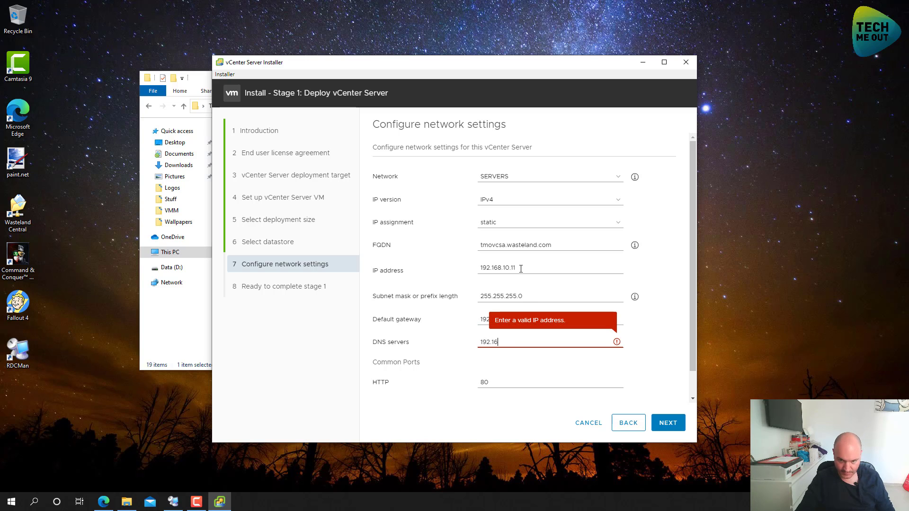
{"action": "type", "text": "8.10.2"}
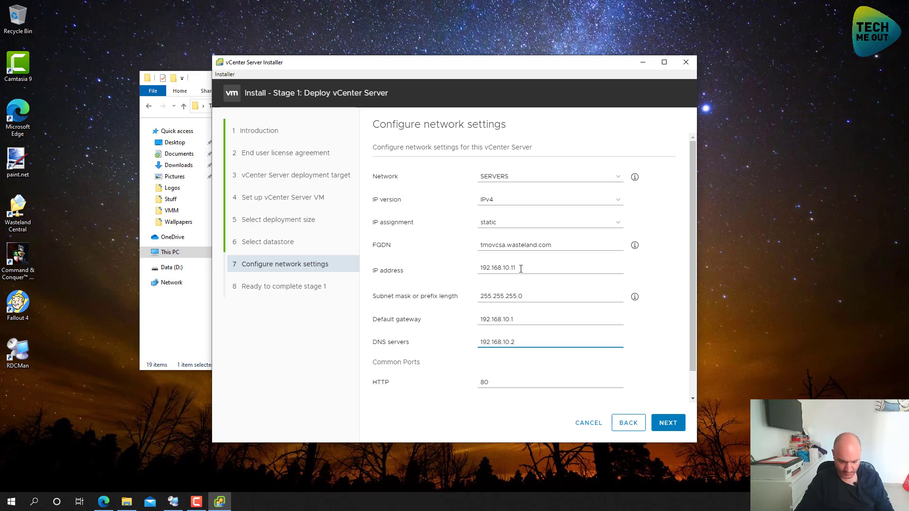
{"action": "type", "text": ",192.168.10"}
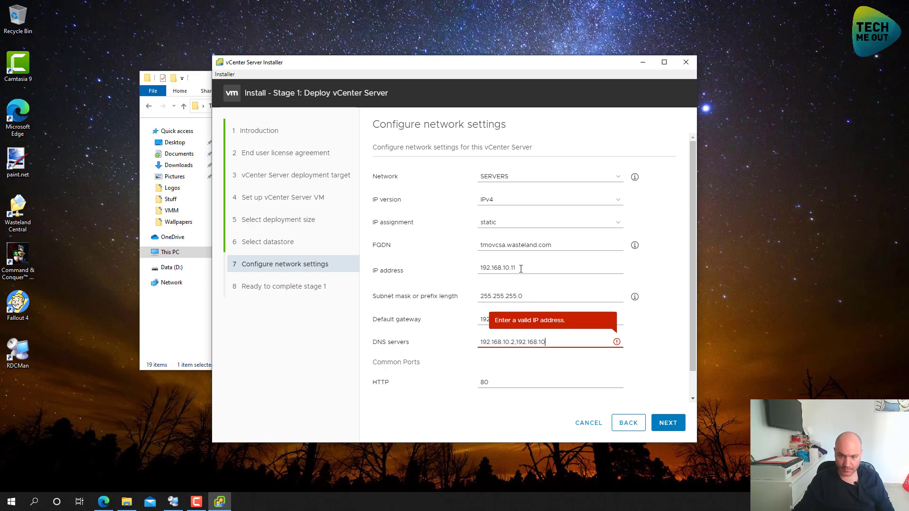
{"action": "type", "text": ".3"}
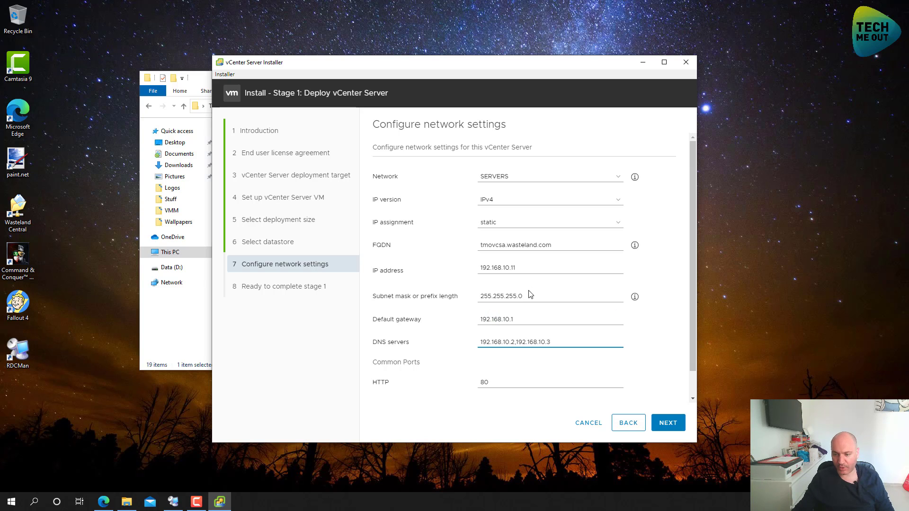
{"action": "scroll", "coordinate": [530, 294], "scroll_direction": "down", "scroll_amount": 1}
Review the Ready to complete stage 1 summary and start the appliance deployment
{"action": "left_click", "coordinate": [669, 426]}
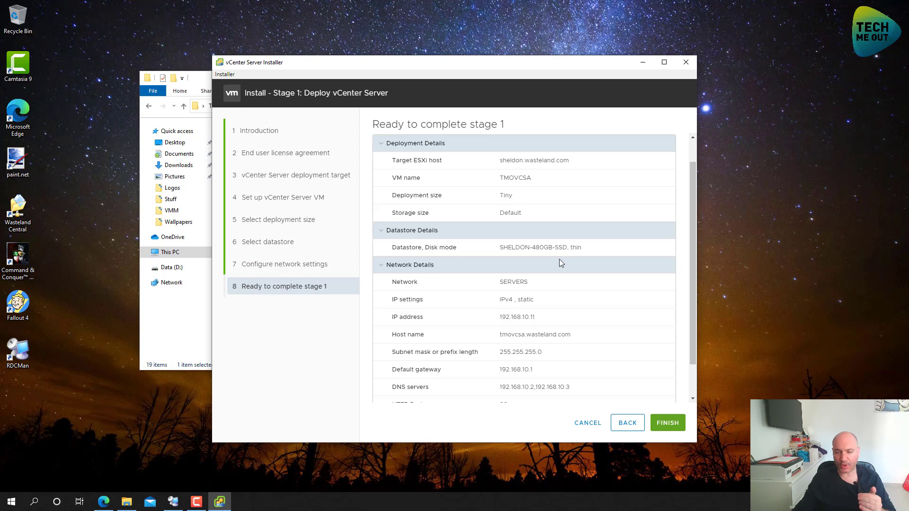
{"action": "scroll", "coordinate": [560, 262], "scroll_direction": "down", "scroll_amount": 2}
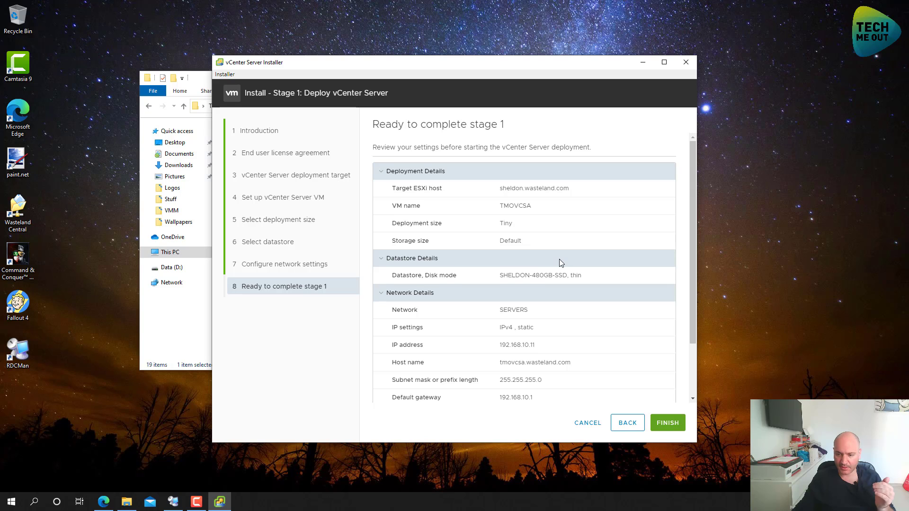
{"action": "scroll", "coordinate": [561, 263], "scroll_direction": "down", "scroll_amount": 3}
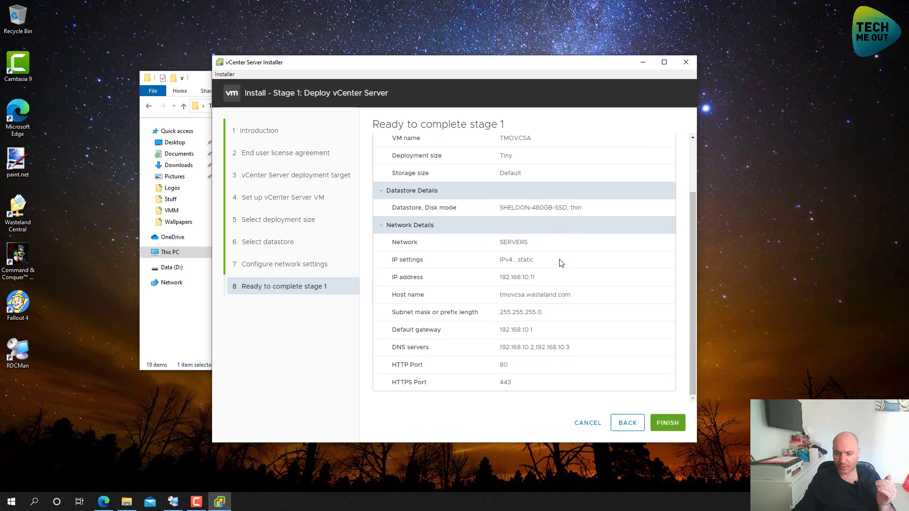
{"action": "left_click", "coordinate": [670, 424]}
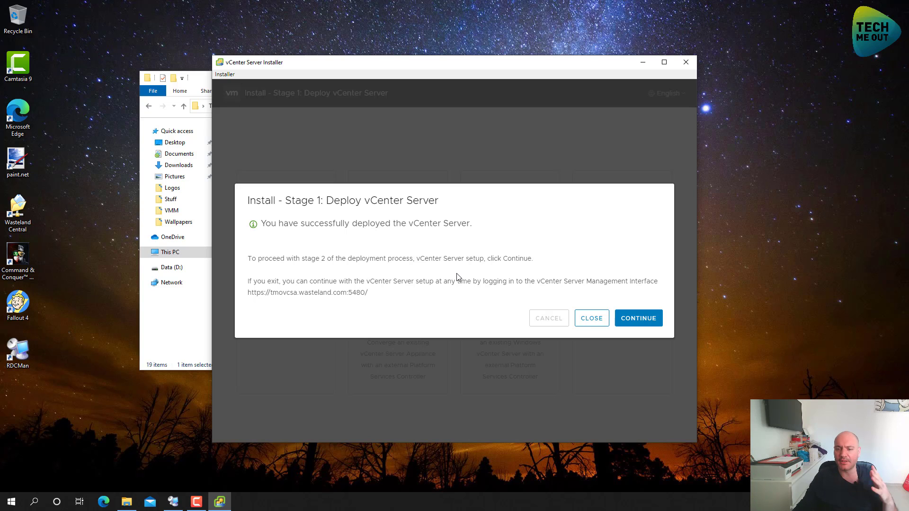
Proceed into Stage 2's vCenter Server configuration and expand the time synchronization mode list
{"action": "left_click", "coordinate": [634, 320]}
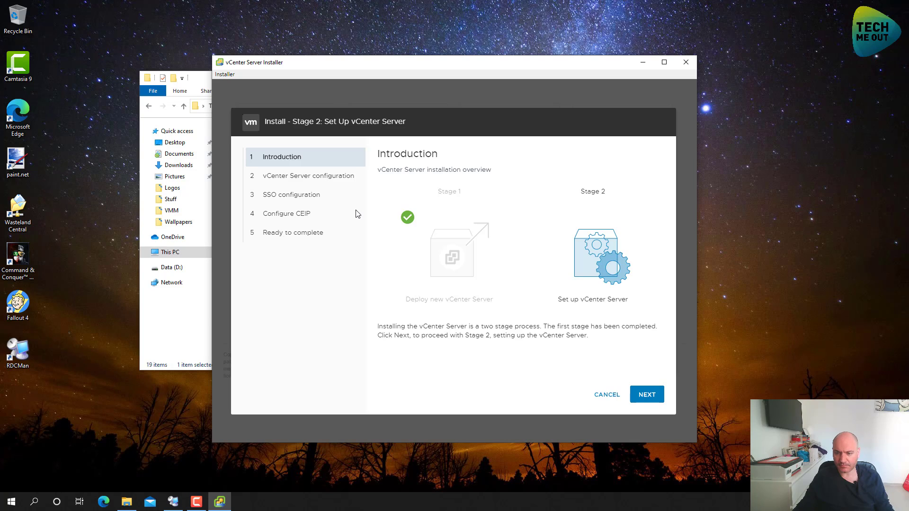
{"action": "left_click", "coordinate": [645, 402]}
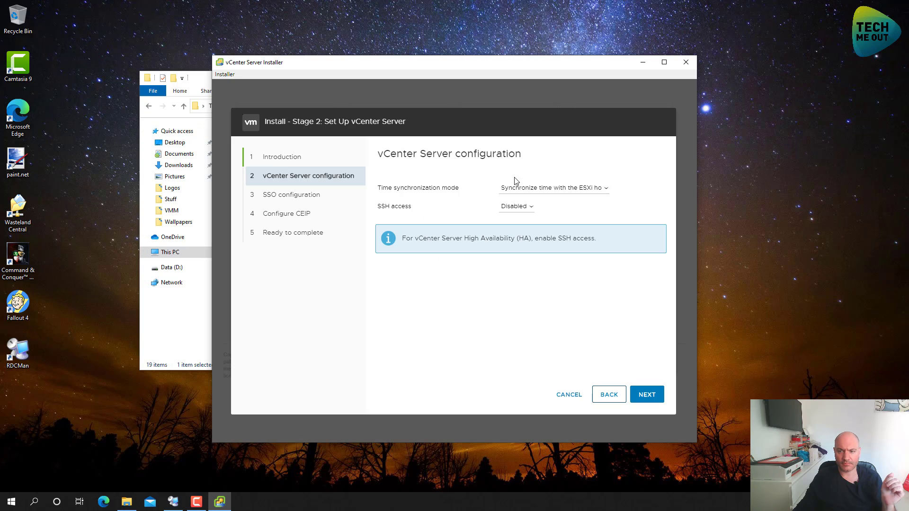
{"action": "left_click", "coordinate": [530, 189]}
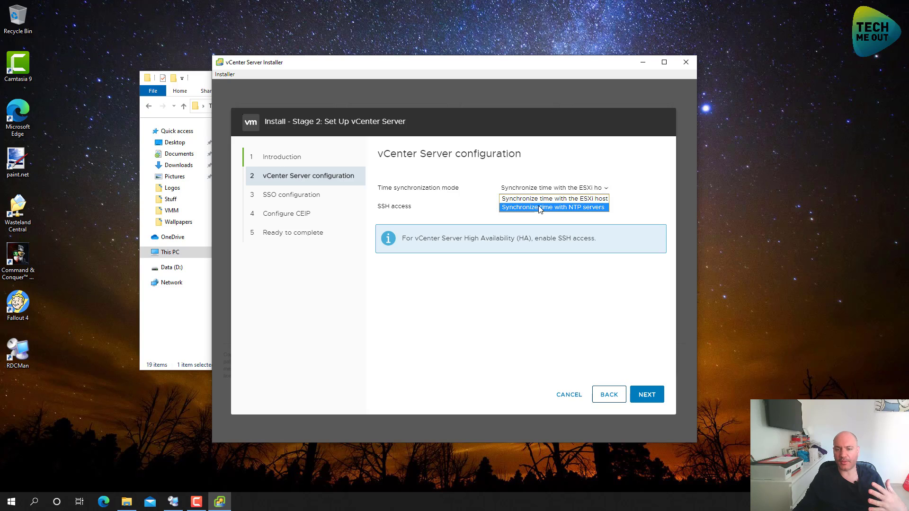
Switch time sync to NTP servers 192.168.10.2 and 192.168.10.3 and continue
{"action": "left_click", "coordinate": [540, 208]}
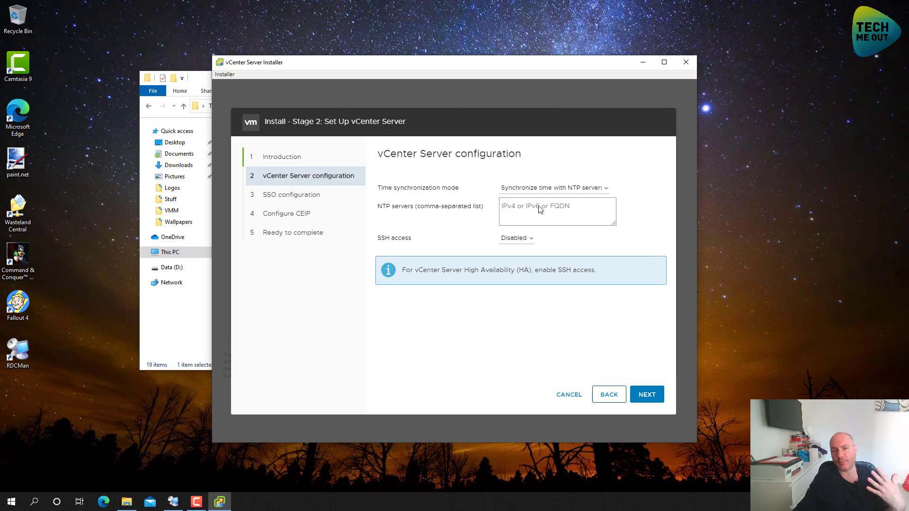
{"action": "left_click", "coordinate": [505, 208]}
{"action": "type", "text": "192"}
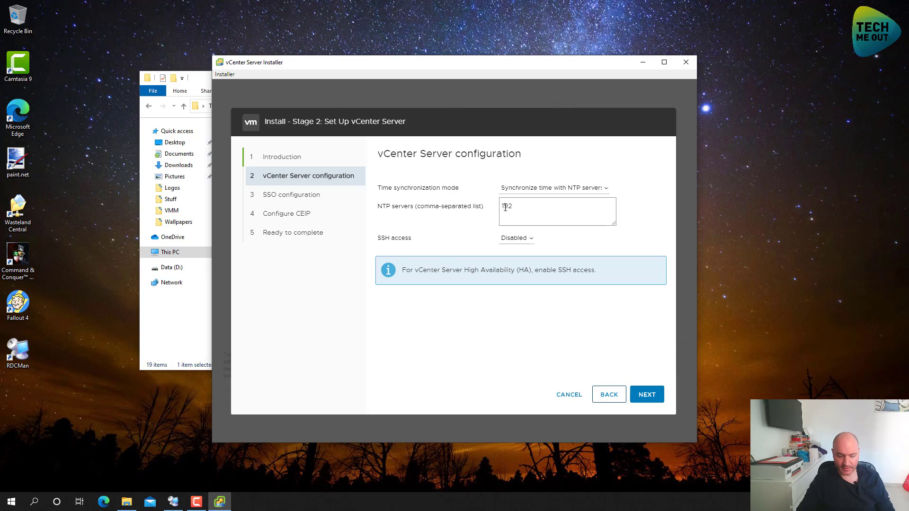
{"action": "type", "text": ".168.10.2,192"}
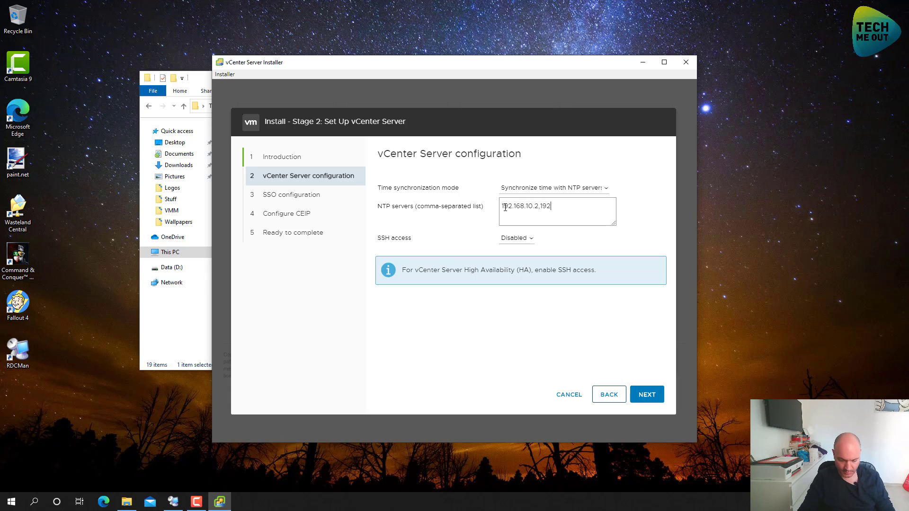
{"action": "type", "text": ".168.10.3"}
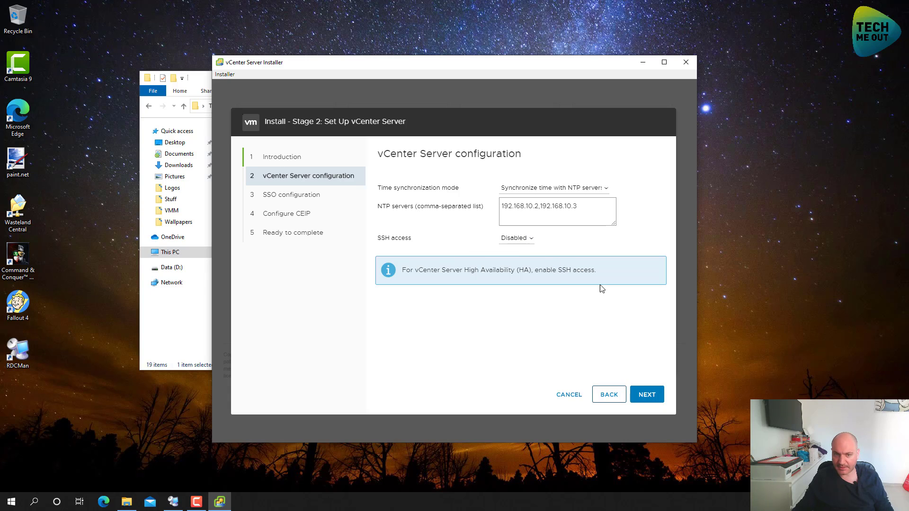
{"action": "left_click", "coordinate": [645, 395]}
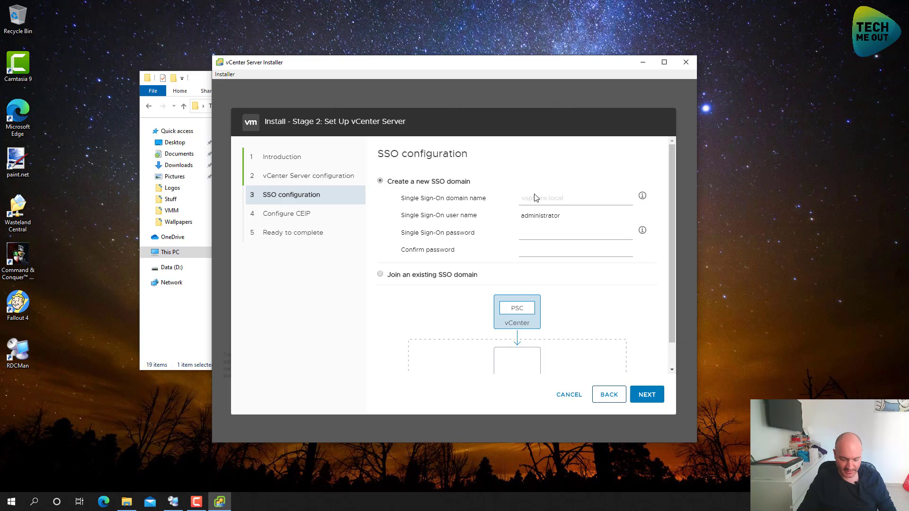
Use SSO domain vsphere.local and enter and confirm the administrator password
{"action": "type", "text": "vsp"}
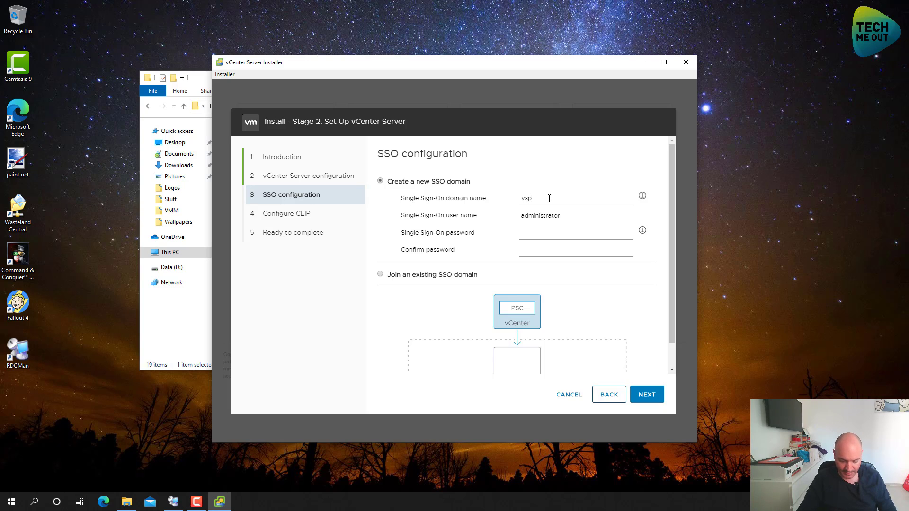
{"action": "type", "text": "here.local"}
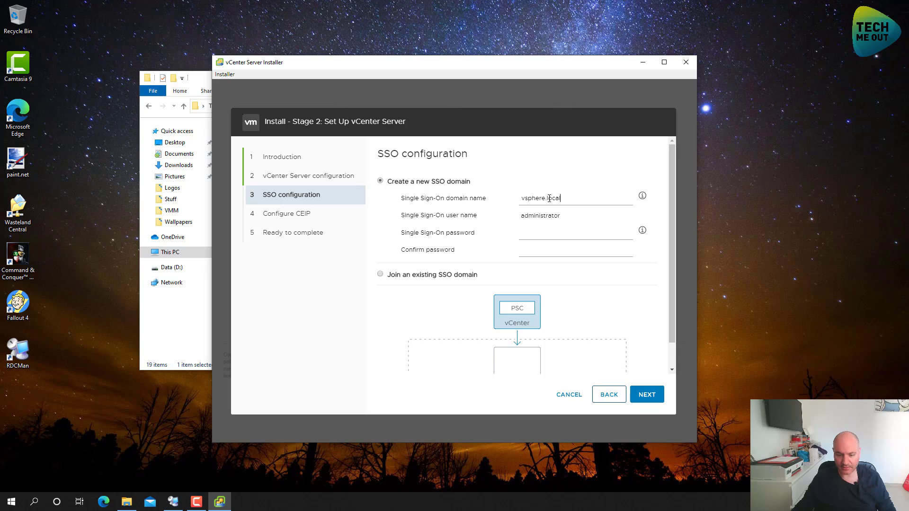
{"action": "left_click", "coordinate": [548, 236]}
{"action": "type", "text": "•"}
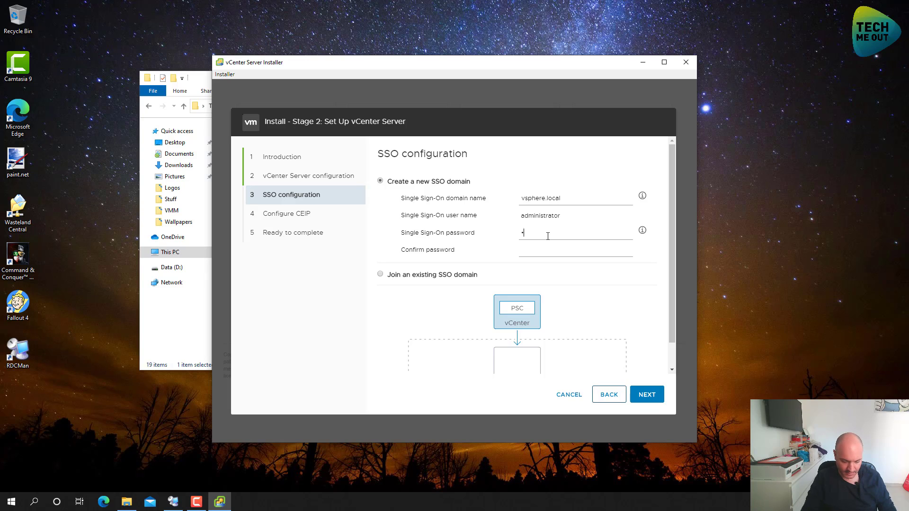
{"action": "type", "text": "••••••••••"}
{"action": "key", "text": "Tab"}
{"action": "type", "text": "•••••••"}
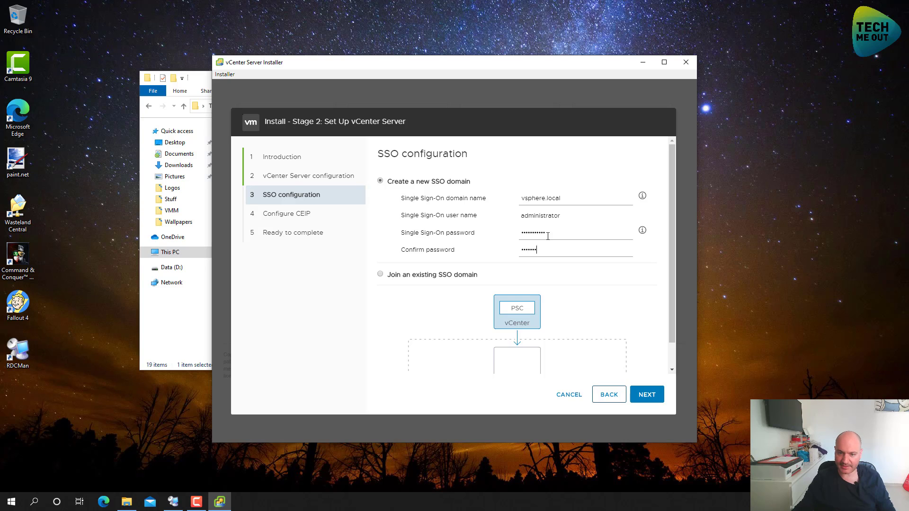
{"action": "type", "text": "••••"}
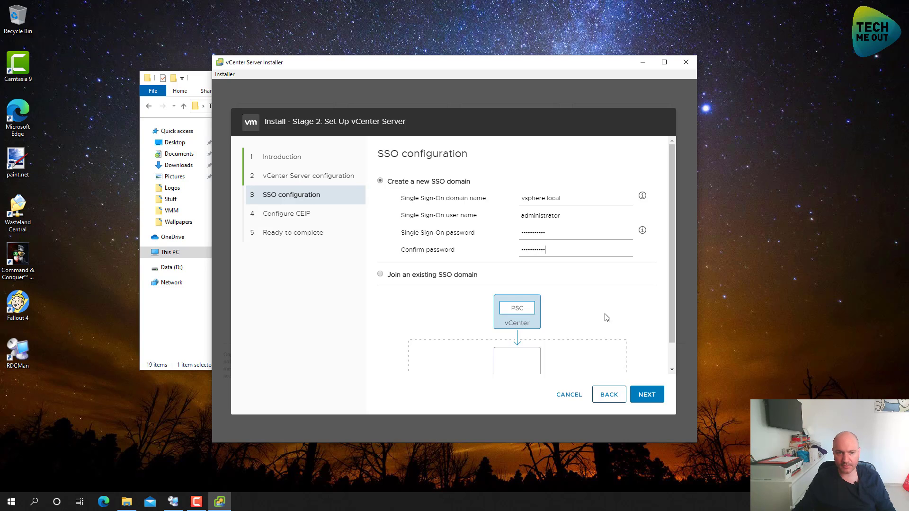
{"action": "left_click", "coordinate": [647, 394]}
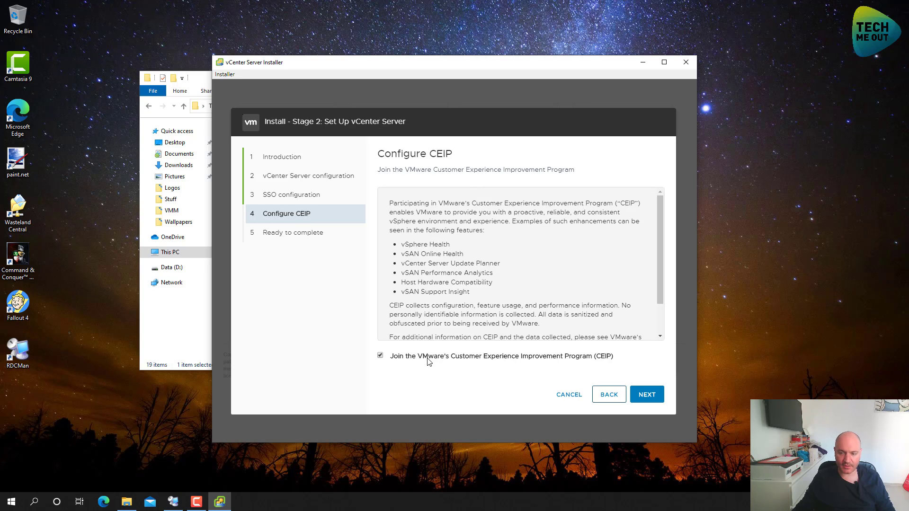
Uncheck CEIP, review the Ready to complete summary, then Finish and confirm the warning
{"action": "left_click", "coordinate": [432, 362]}
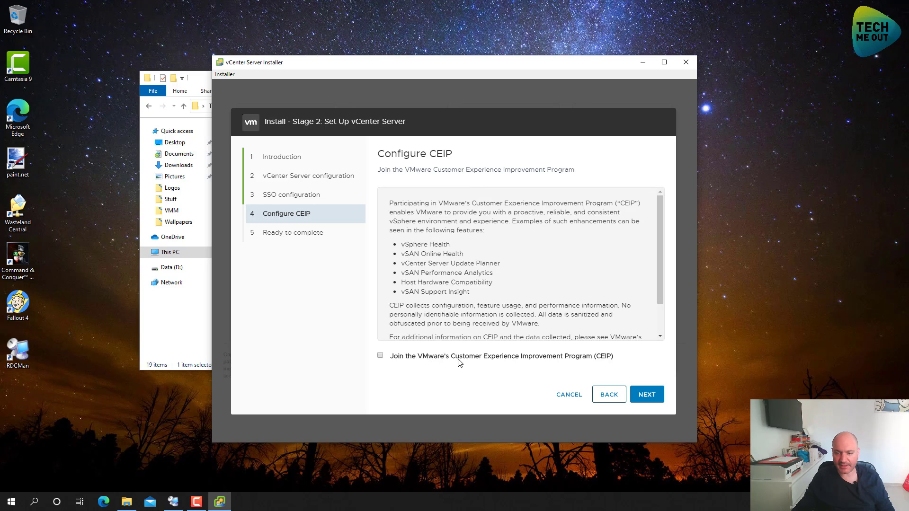
{"action": "left_click", "coordinate": [649, 398]}
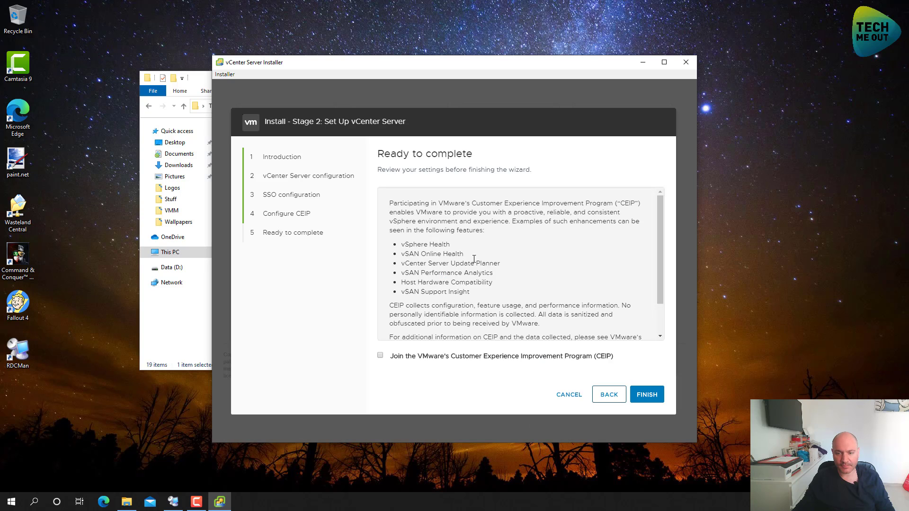
{"action": "scroll", "coordinate": [507, 281], "scroll_direction": "down", "scroll_amount": 1}
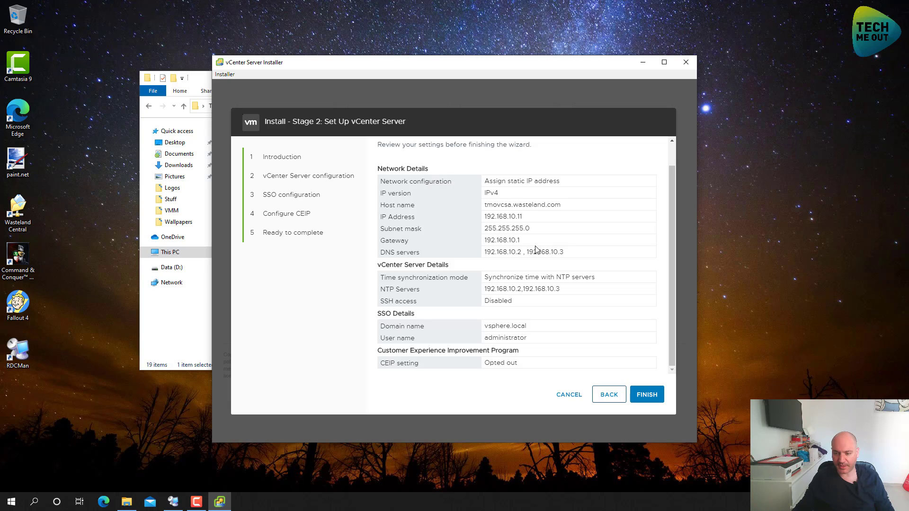
{"action": "left_click", "coordinate": [657, 401]}
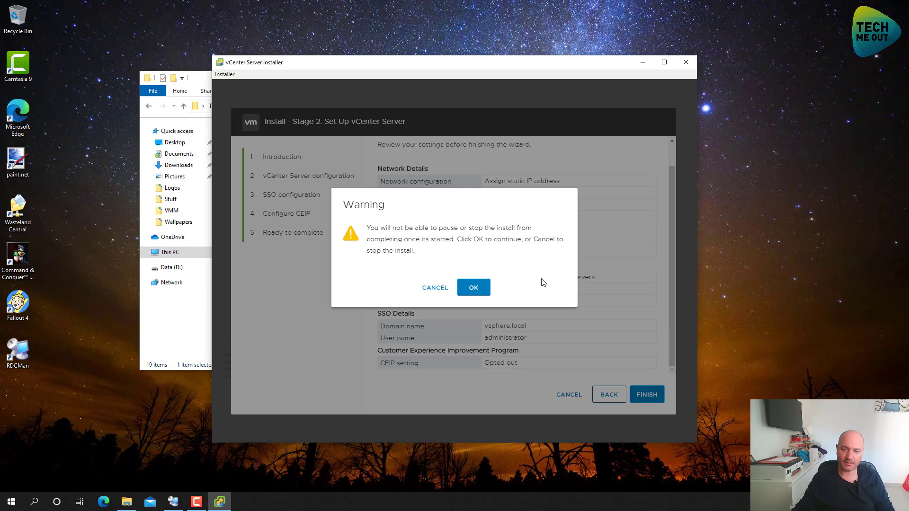
{"action": "left_click", "coordinate": [474, 288]}
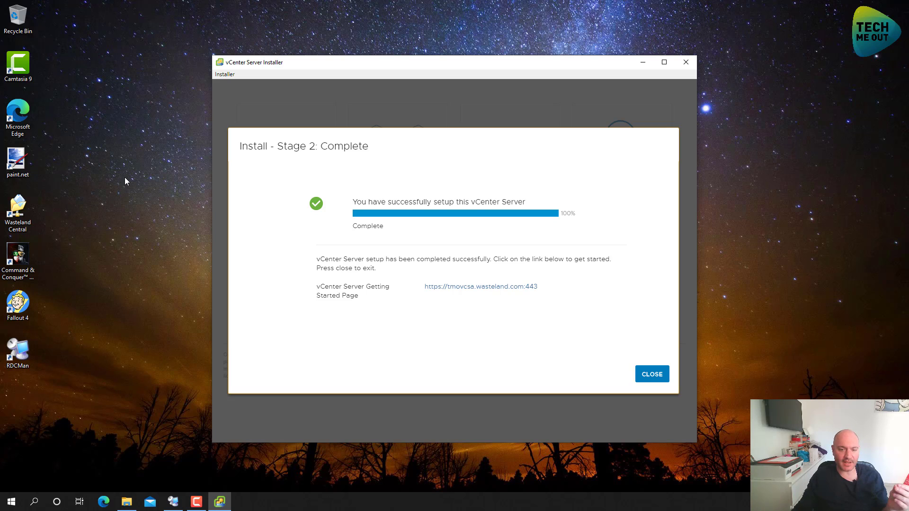
Open the getting-started link and continue to tmovcsa.wasteland.com past the privacy warning
{"action": "left_click", "coordinate": [458, 289]}
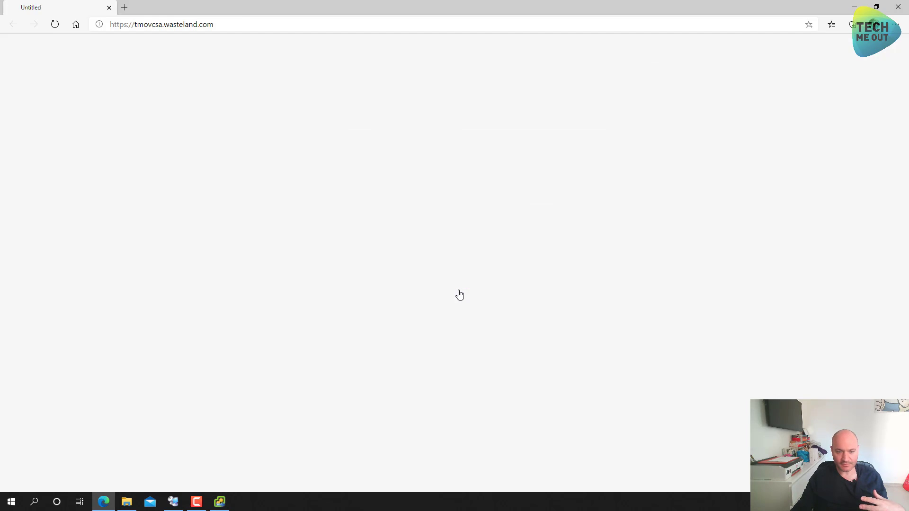
{"action": "left_click", "coordinate": [344, 245]}
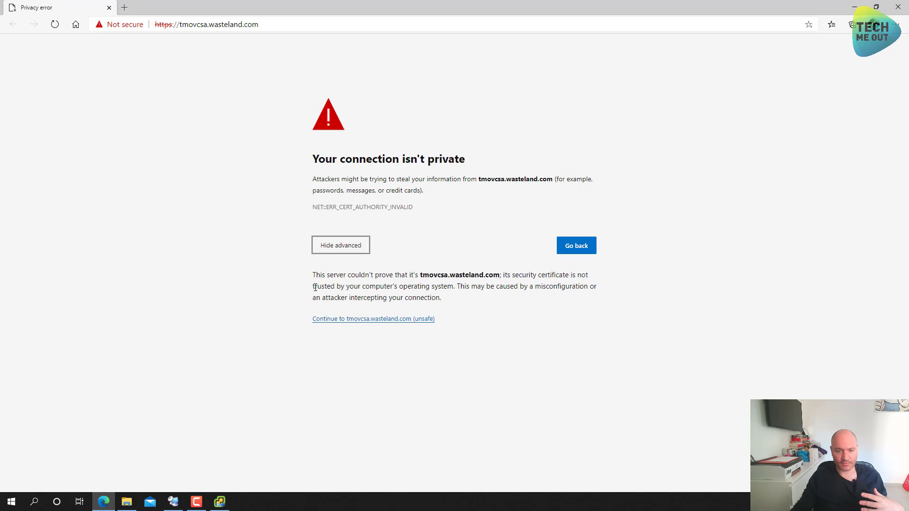
{"action": "left_click", "coordinate": [341, 318]}
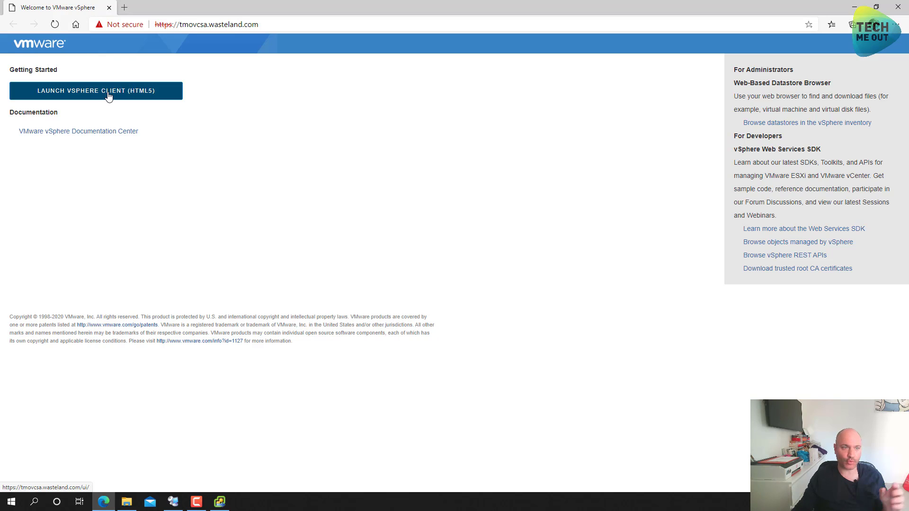
{"action": "left_click", "coordinate": [108, 95]}
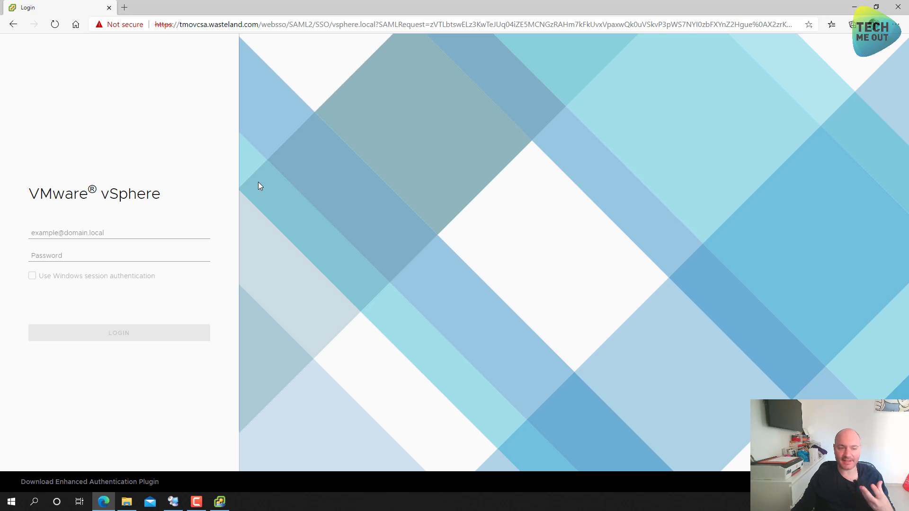
{"action": "left_click", "coordinate": [142, 235]}
{"action": "left_click", "coordinate": [141, 206]}
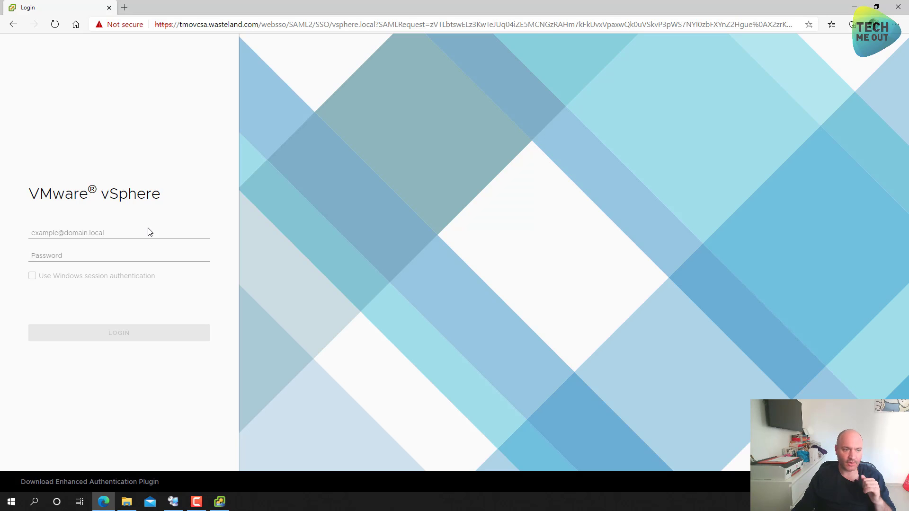
{"action": "left_click", "coordinate": [149, 229]}
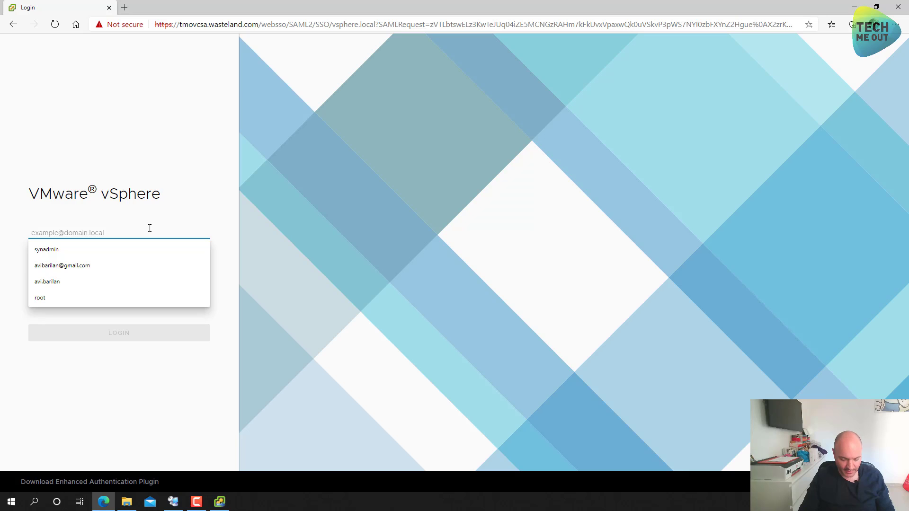
{"action": "type", "text": "administra"}
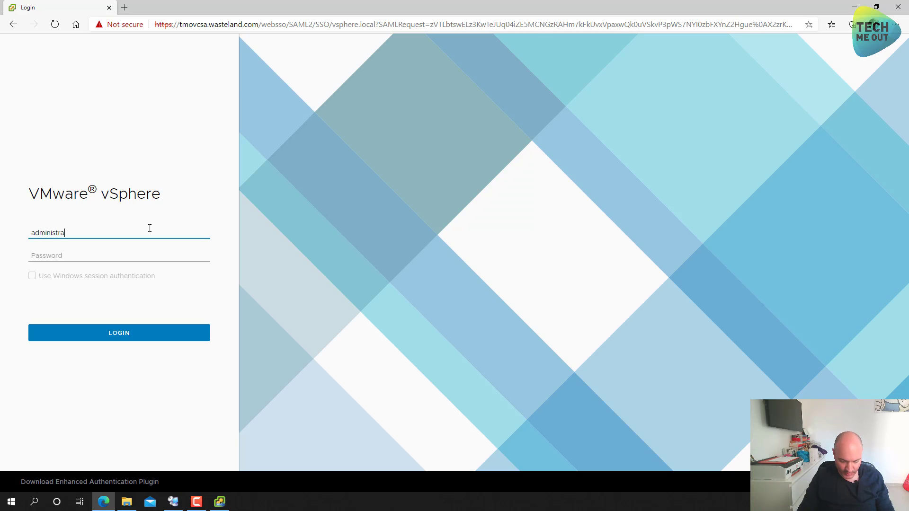
{"action": "type", "text": "tor@vsphere.loc"}
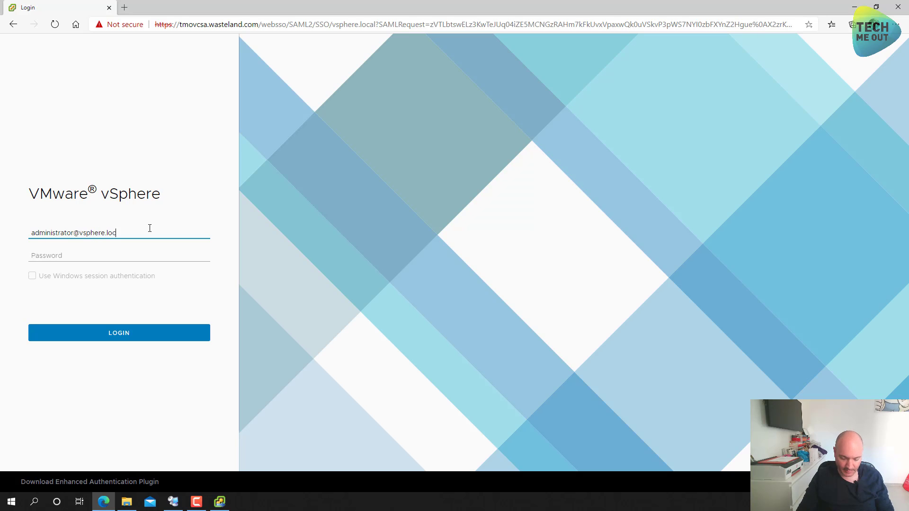
{"action": "type", "text": "al"}
{"action": "key", "text": "Tab"}
{"action": "type", "text": "VMw"}
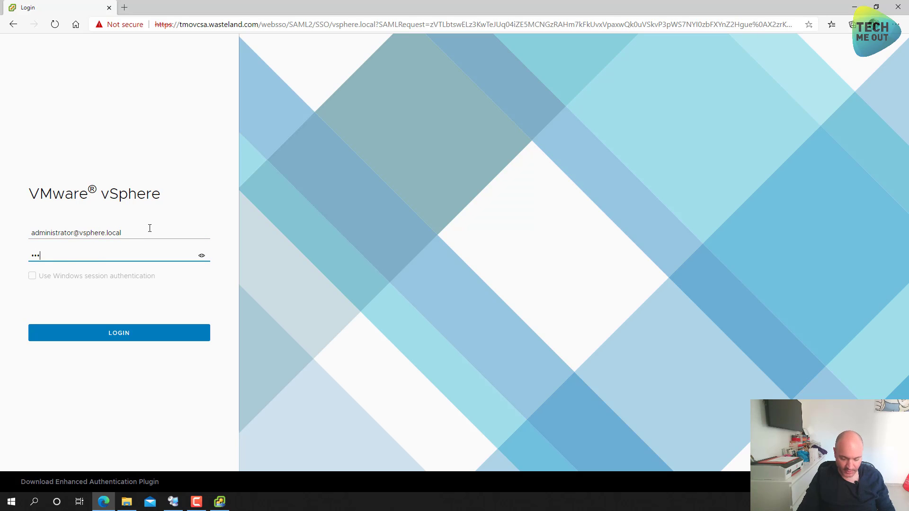
{"action": "type", "text": "are1!"}
{"action": "type", "text": "!"}
{"action": "key", "text": "Return"}
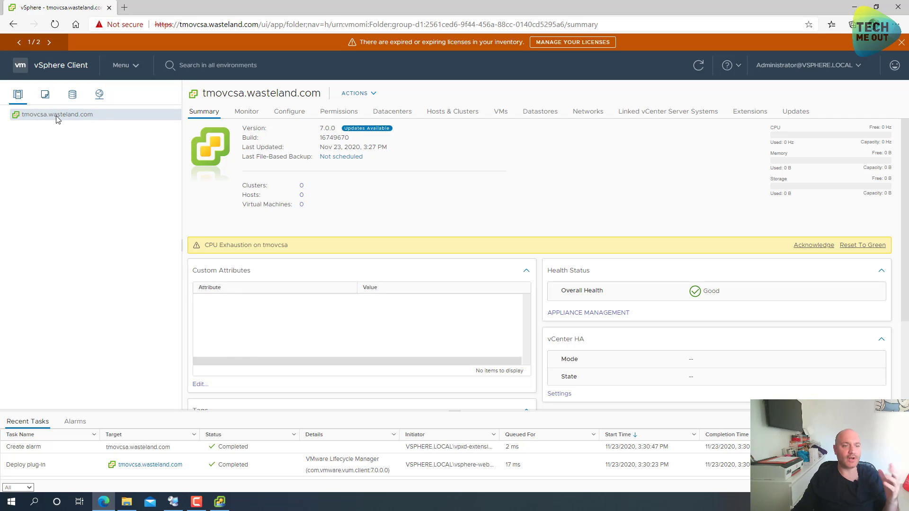
Create a new datacenter named TMO Datacenter under the vCenter server
{"action": "right_click", "coordinate": [57, 118]}
{"action": "left_click", "coordinate": [71, 138]}
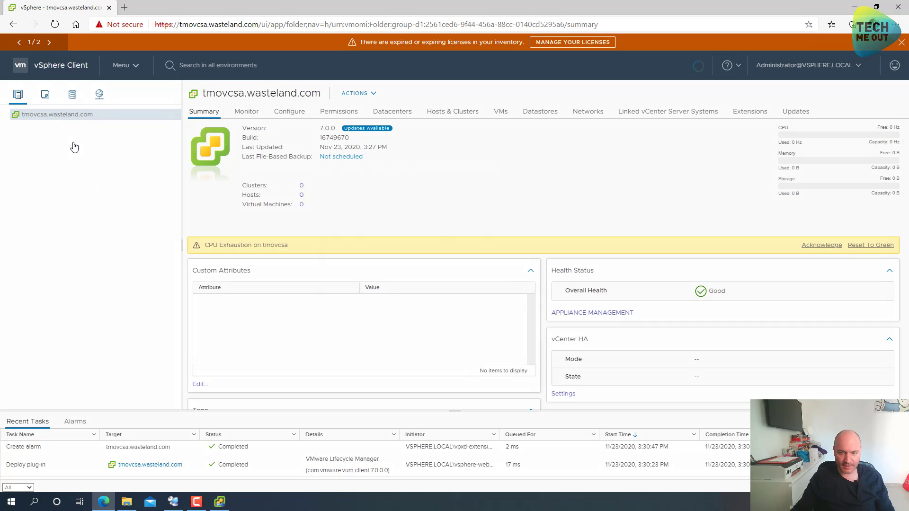
{"action": "left_click", "coordinate": [444, 247]}
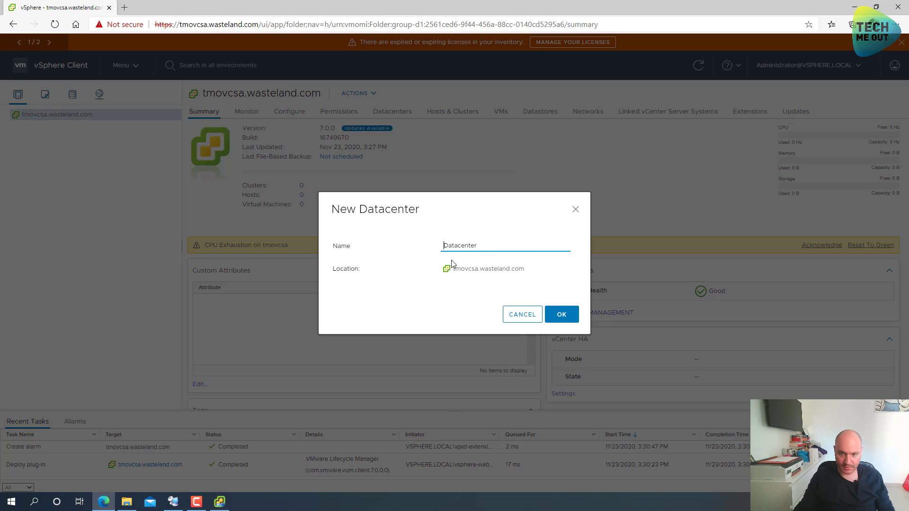
{"action": "type", "text": "TMO"}
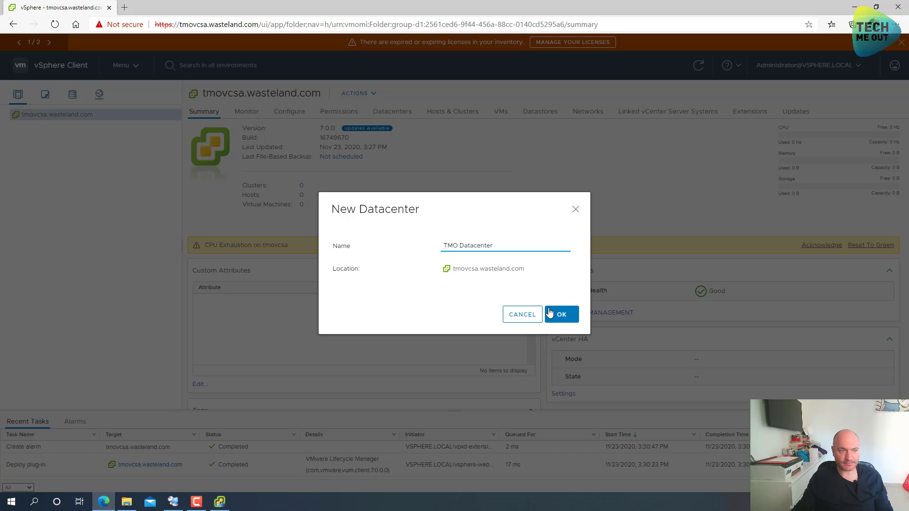
{"action": "key", "text": "Tab"}
{"action": "key", "text": "Return"}
Create TMO Cluster inside TMO Datacenter with default settings
{"action": "left_click", "coordinate": [46, 126]}
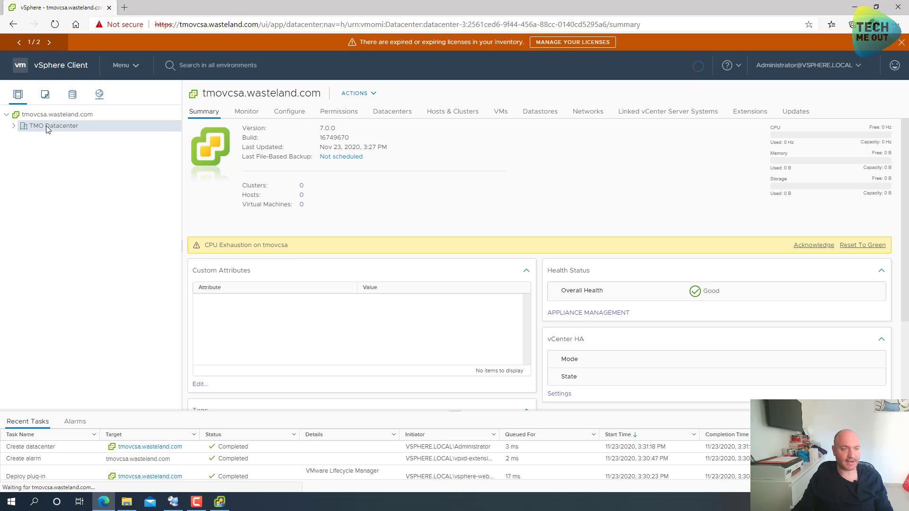
{"action": "right_click", "coordinate": [46, 126]}
{"action": "left_click", "coordinate": [76, 163]}
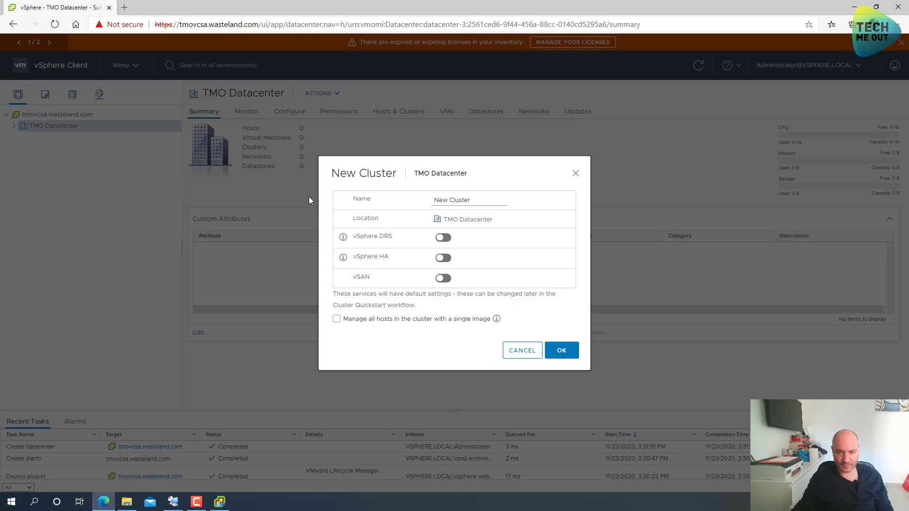
{"action": "double_click", "coordinate": [441, 200]}
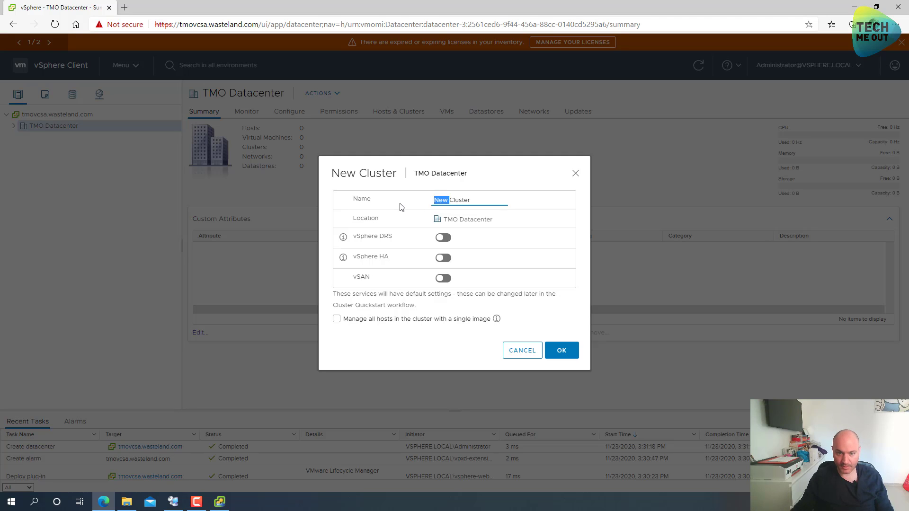
{"action": "type", "text": "TMO"}
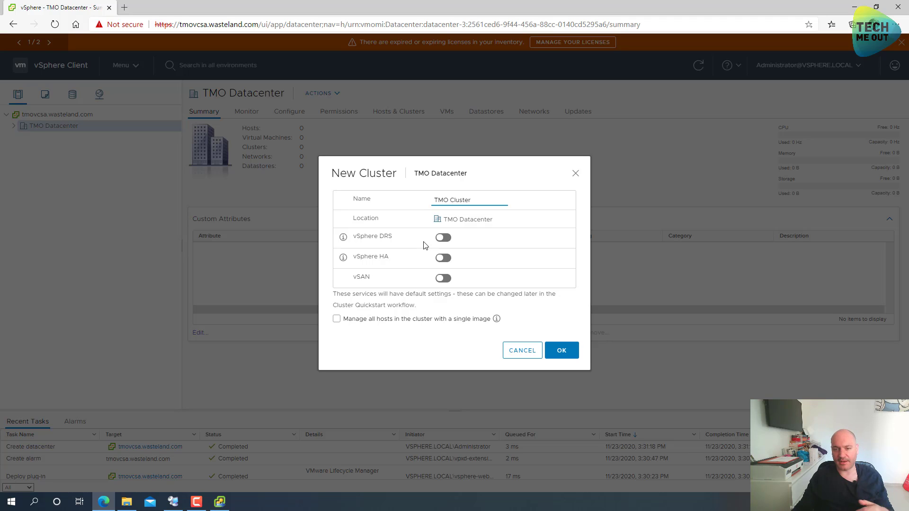
{"action": "left_click", "coordinate": [562, 351]}
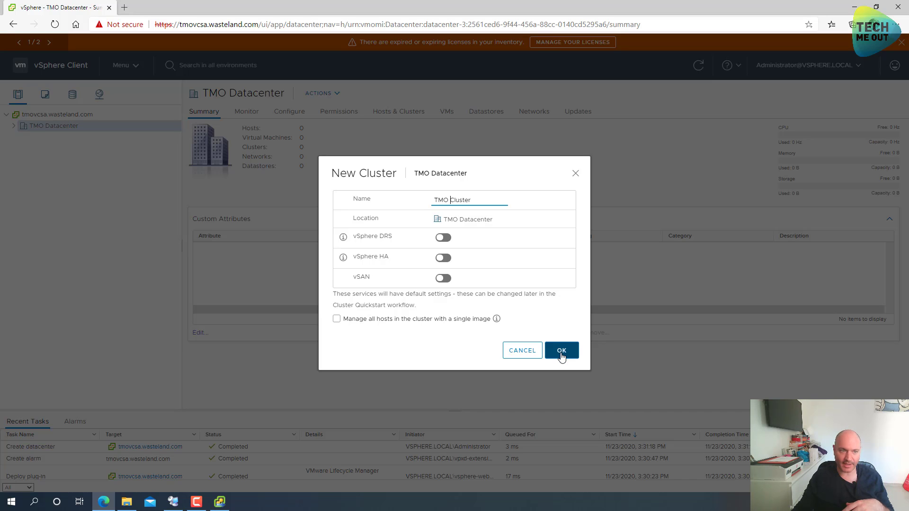
{"action": "left_click", "coordinate": [562, 355]}
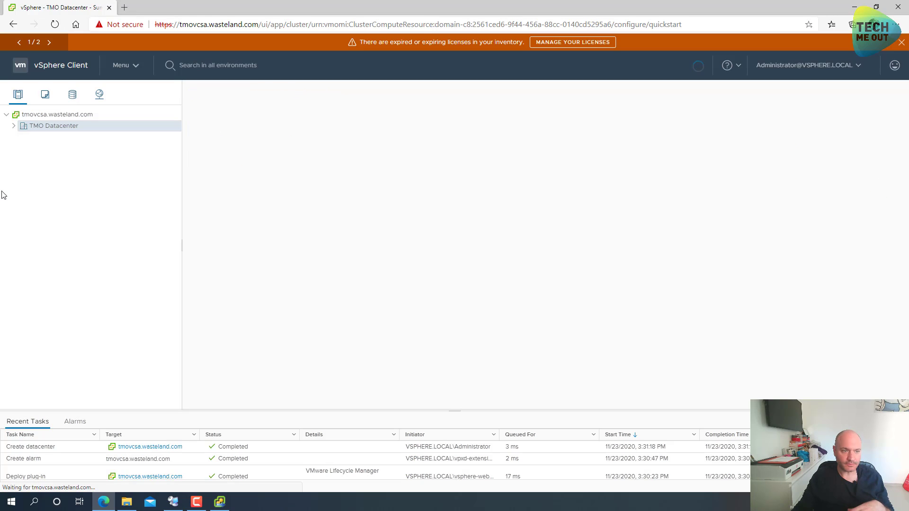